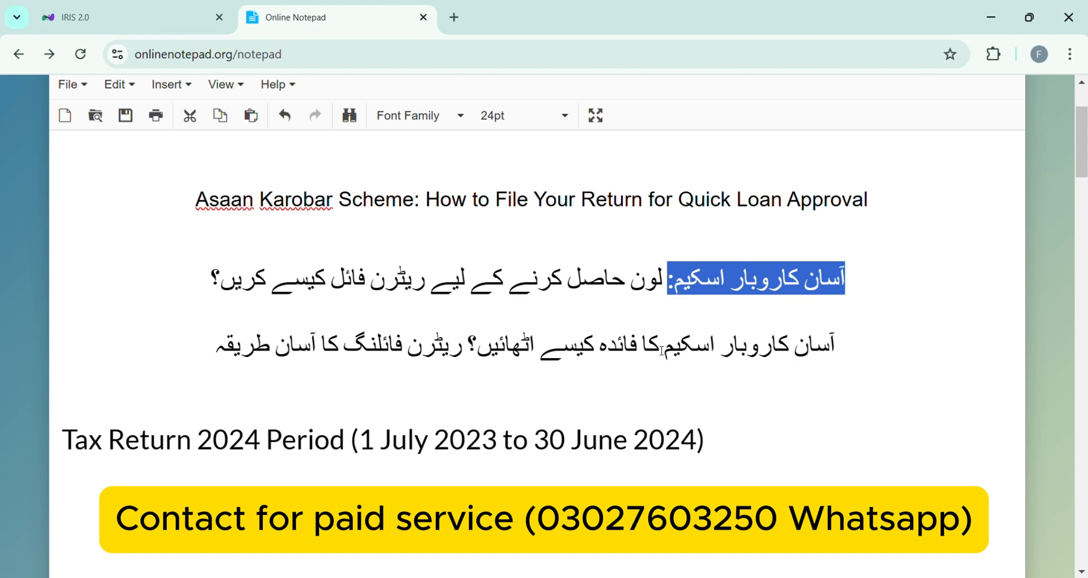
# Step: Switch to the IRIS 2.0 return form and highlight its tax year, Year 2024
pyautogui.click(832, 278)
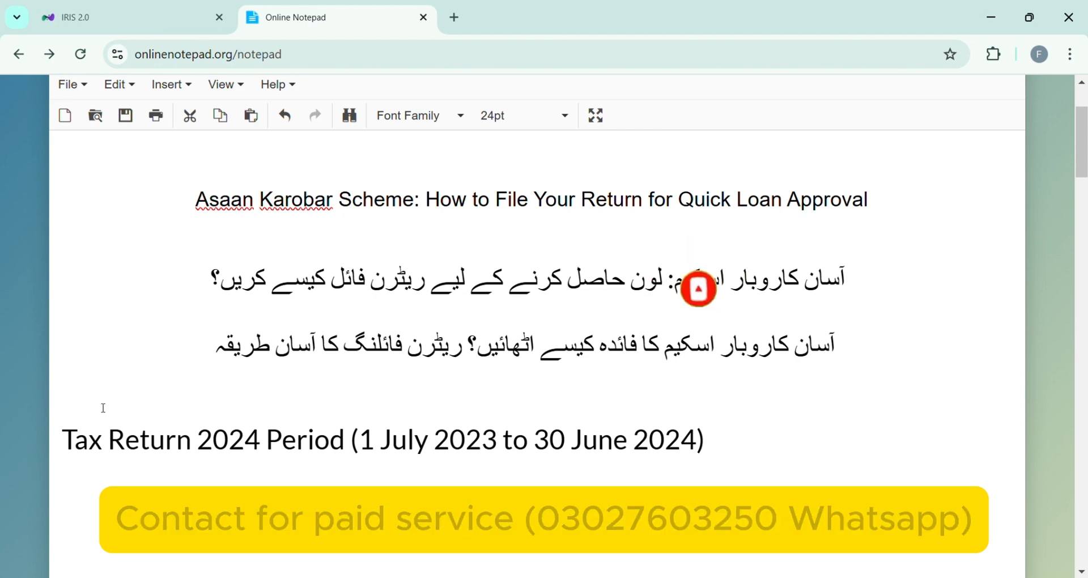
pyautogui.click(114, 17)
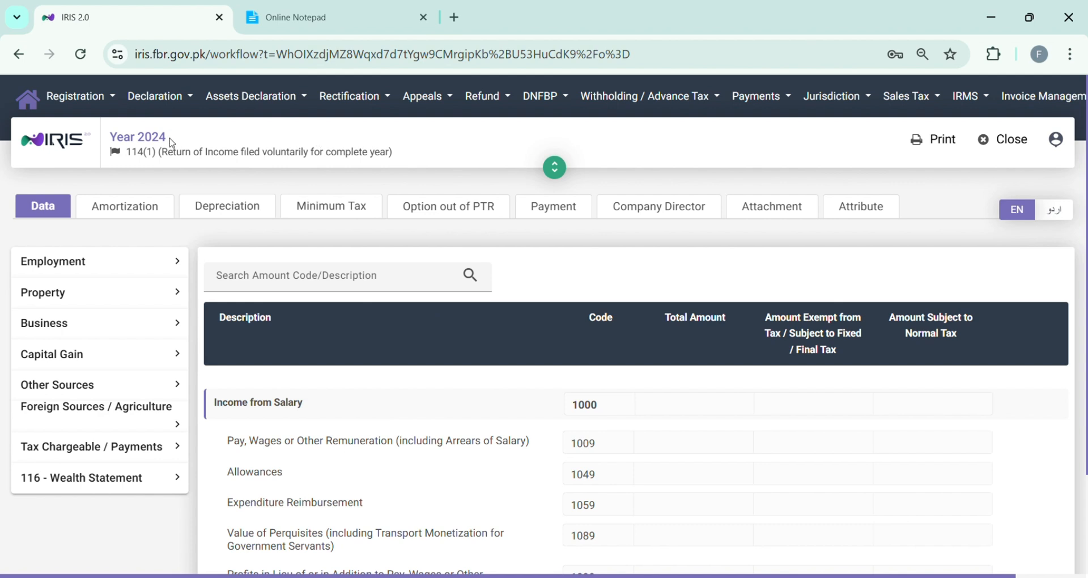
pyautogui.moveTo(162, 142); pyautogui.dragTo(111, 142)
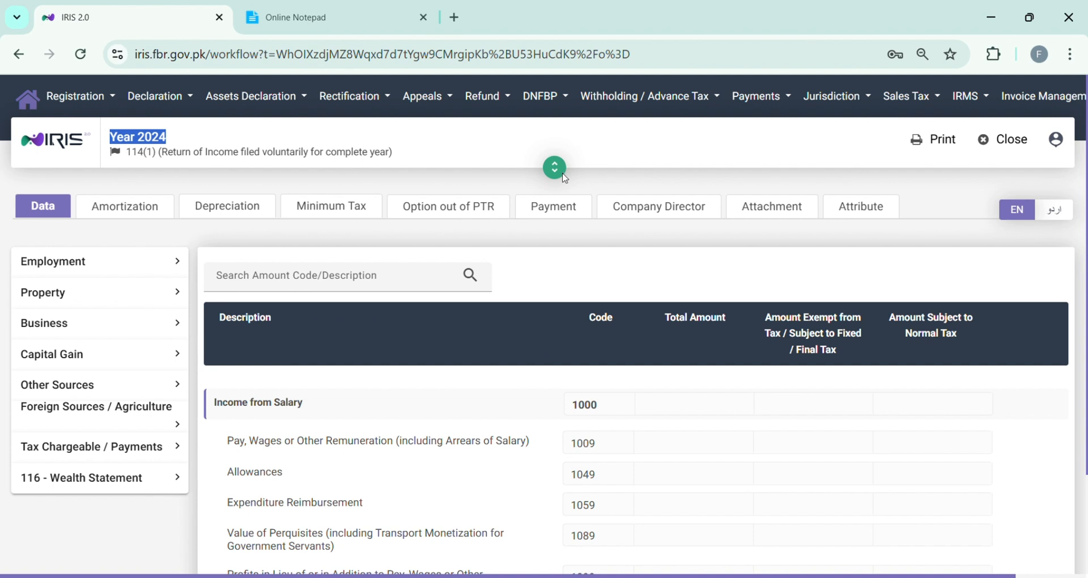
# Step: Open the Management, Administrative, Selling & Financial Expenses section under Business and look through its expense rows
pyautogui.scroll(-1, 544, 272)
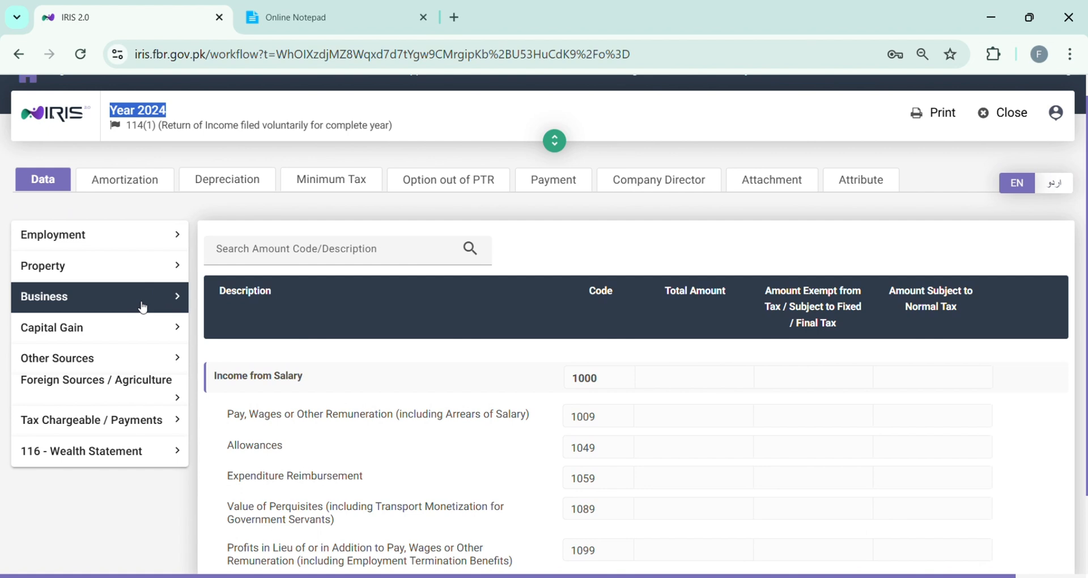
pyautogui.click(97, 299)
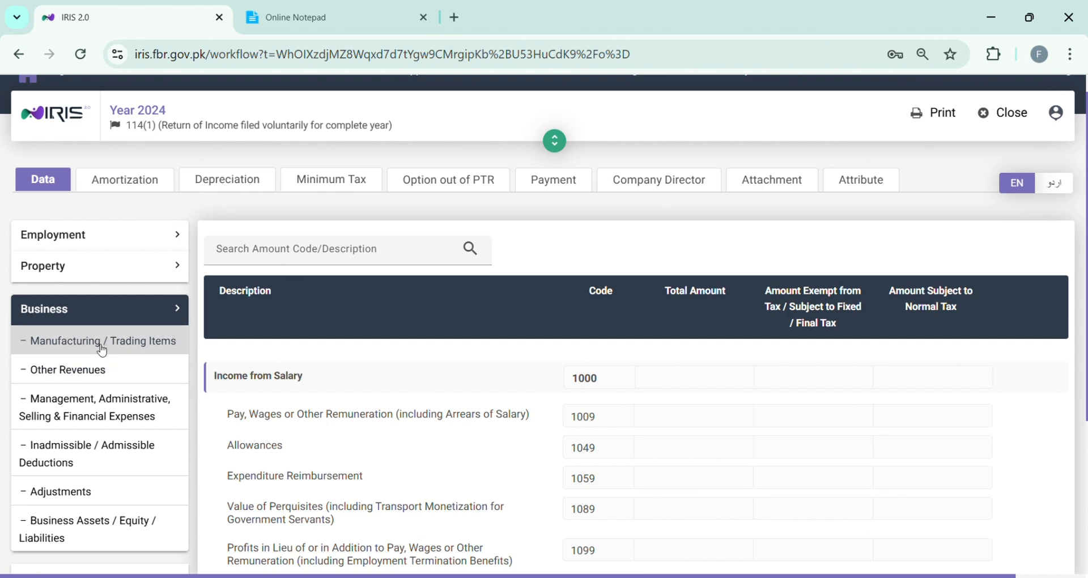
pyautogui.click(108, 415)
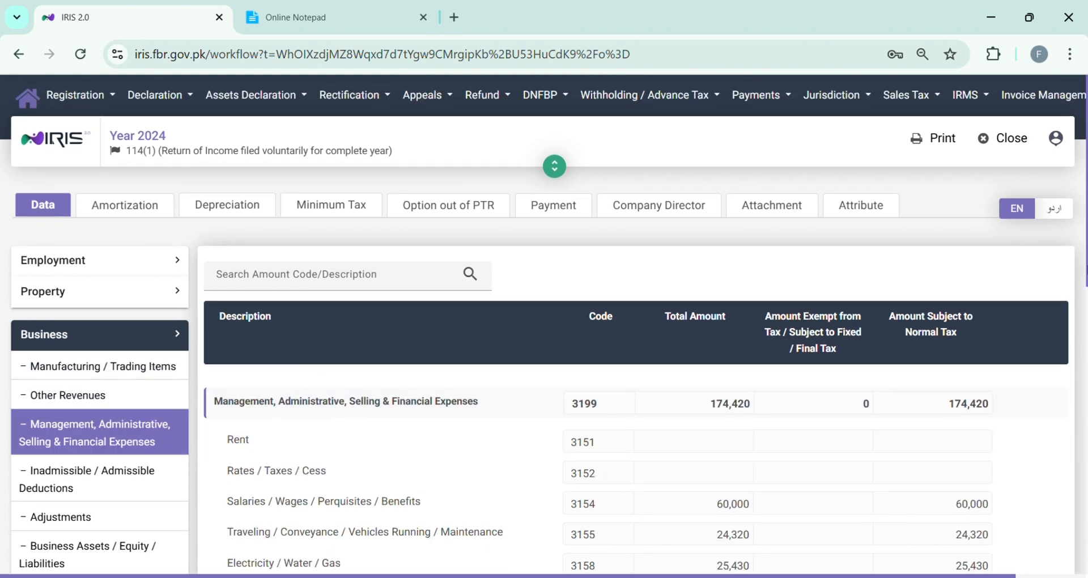
pyautogui.scroll(-3, 907, 386)
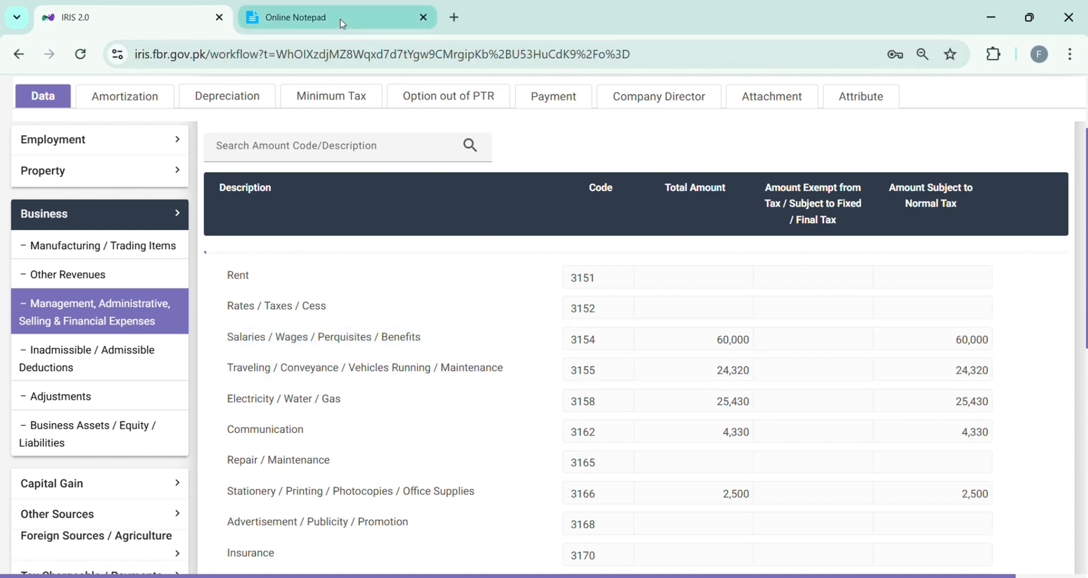
# Step: Highlight the tax return period, 1 July 2023 to 30 June 2024, in Online Notepad and return to IRIS
pyautogui.click(295, 18)
pyautogui.moveTo(364, 443); pyautogui.dragTo(708, 454)
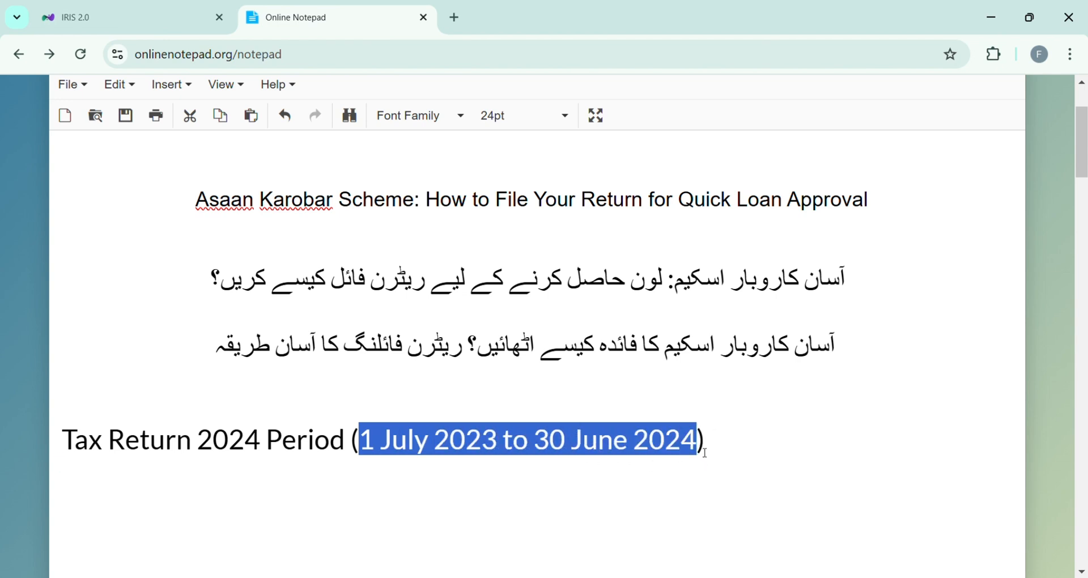
pyautogui.click(95, 5)
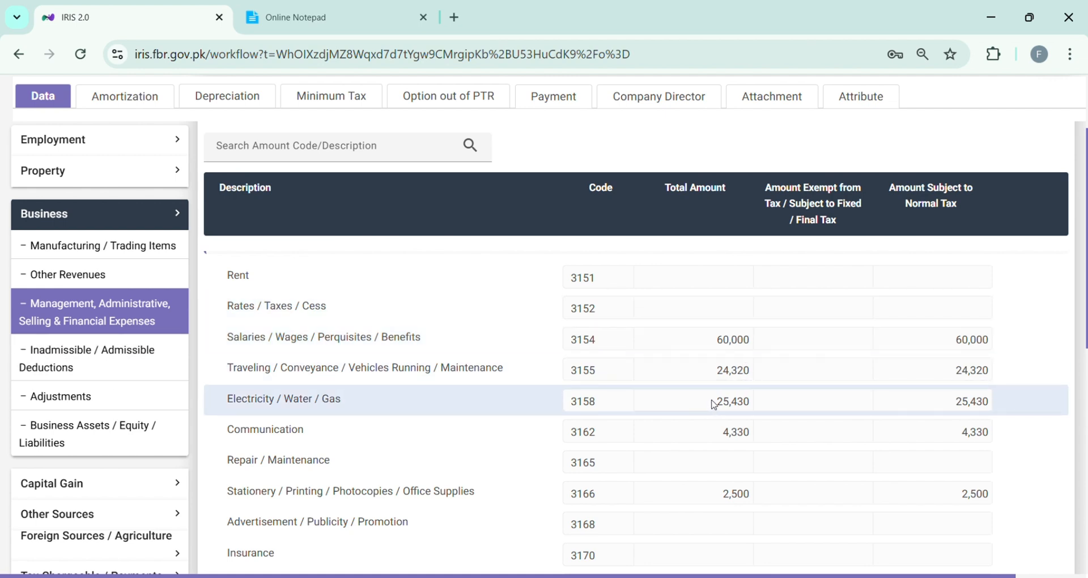
# Step: Highlight the total amounts of the Electricity / Water / Gas, Communication and Other Indirect Expenses rows in turn
pyautogui.moveTo(712, 406); pyautogui.dragTo(753, 403)
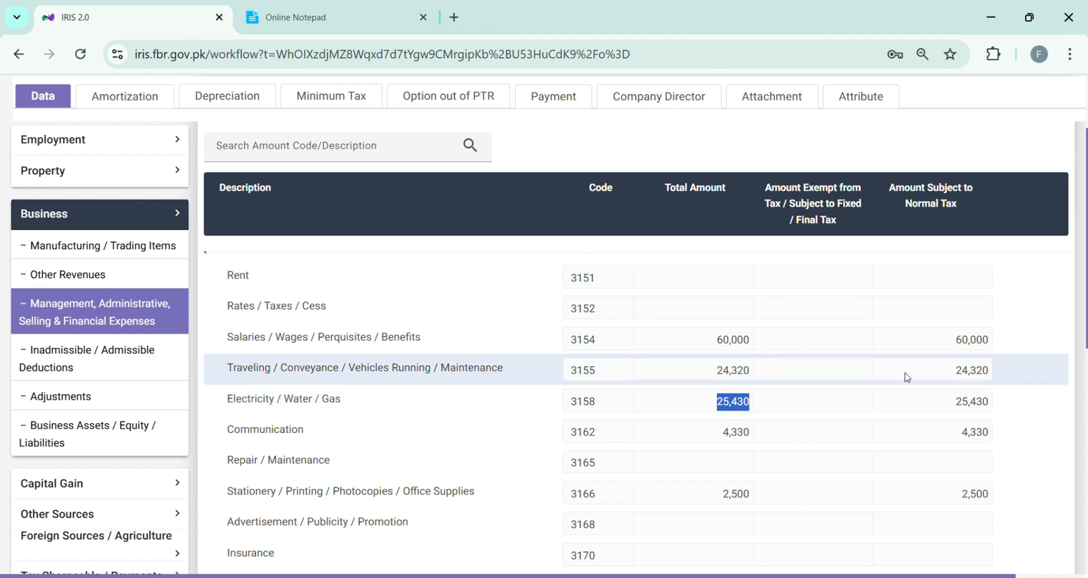
pyautogui.scroll(-2, 1065, 303)
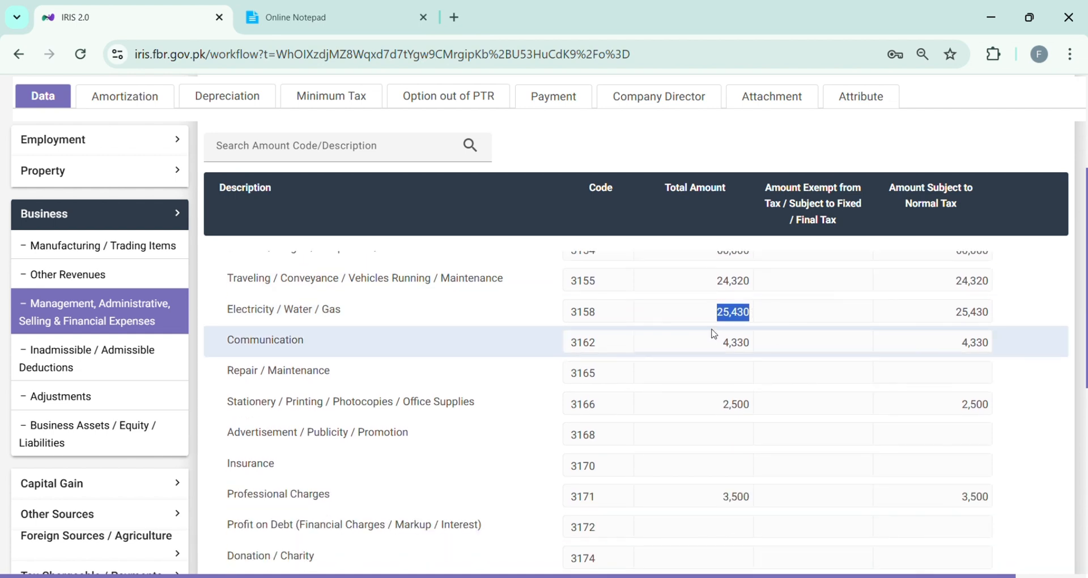
pyautogui.moveTo(715, 343); pyautogui.dragTo(754, 352)
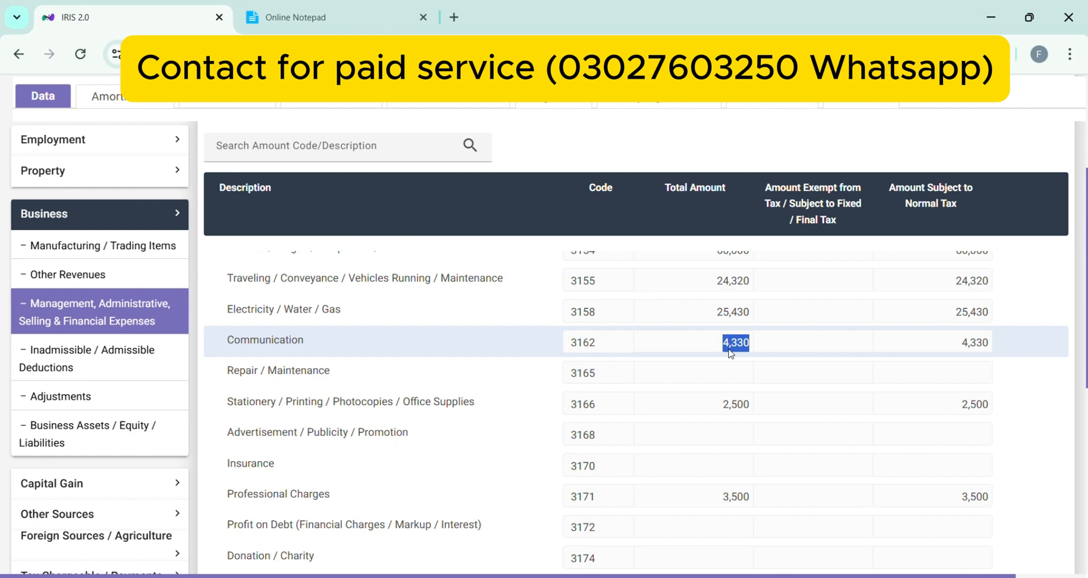
pyautogui.scroll(-1, 814, 474)
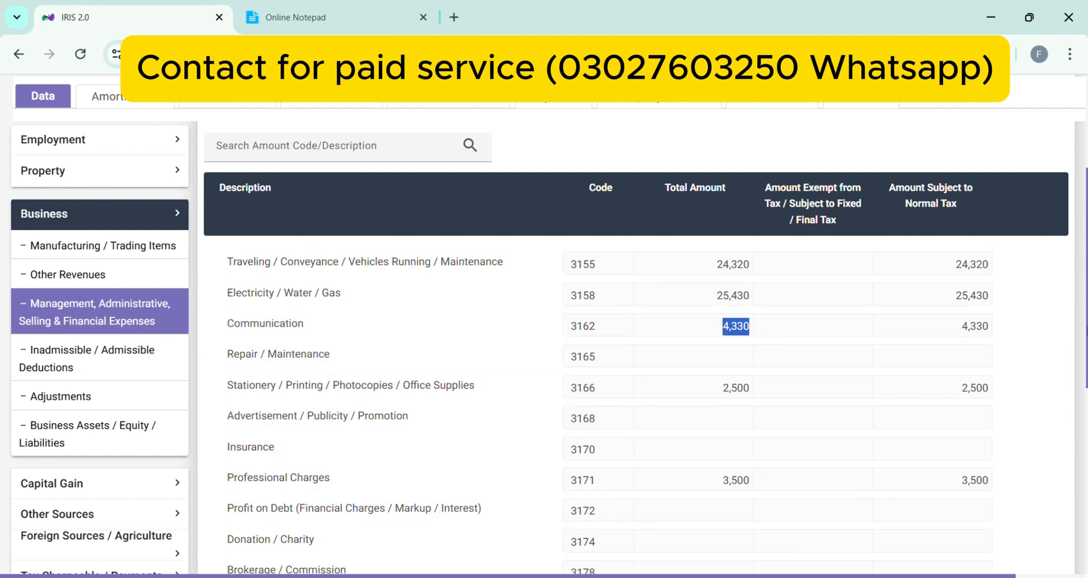
pyautogui.scroll(-3, 499, 440)
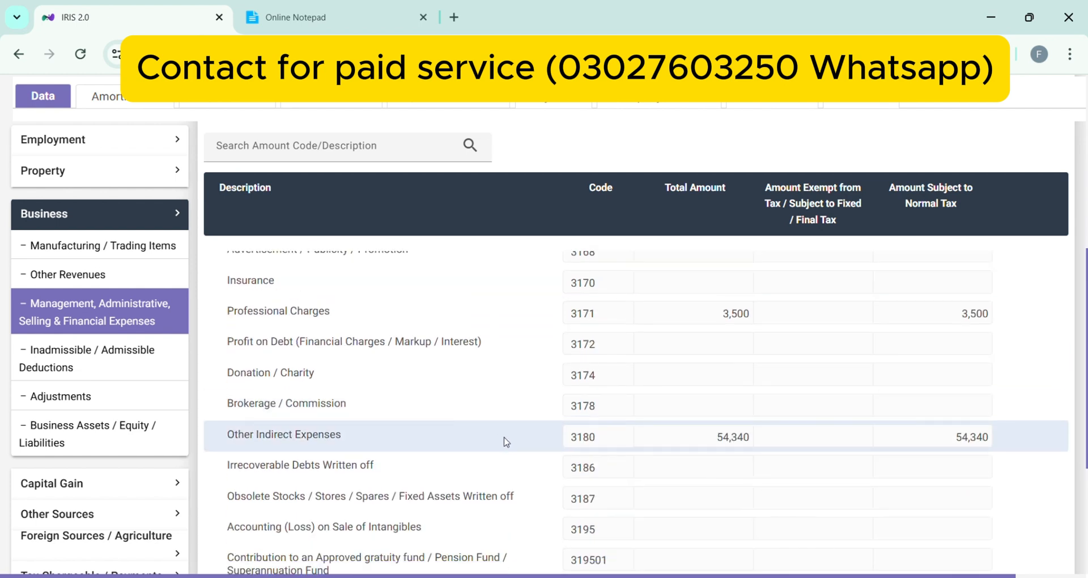
pyautogui.moveTo(714, 441); pyautogui.dragTo(791, 445)
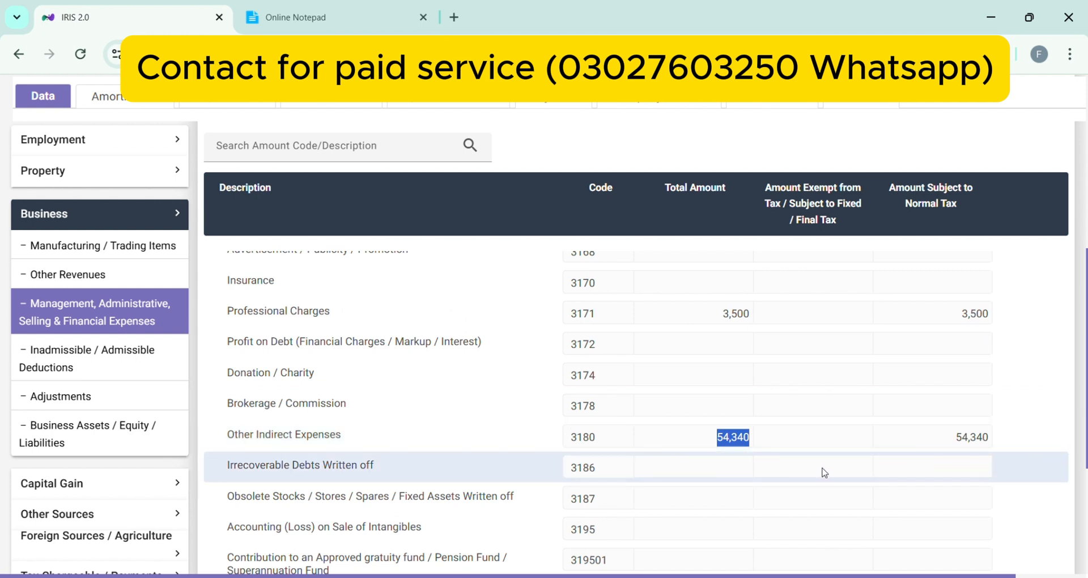
# Step: Check the overall total amount in the Management, Administrative, Selling & Financial Expenses row, code 3199
pyautogui.scroll(5, 827, 465)
pyautogui.scroll(2, 826, 465)
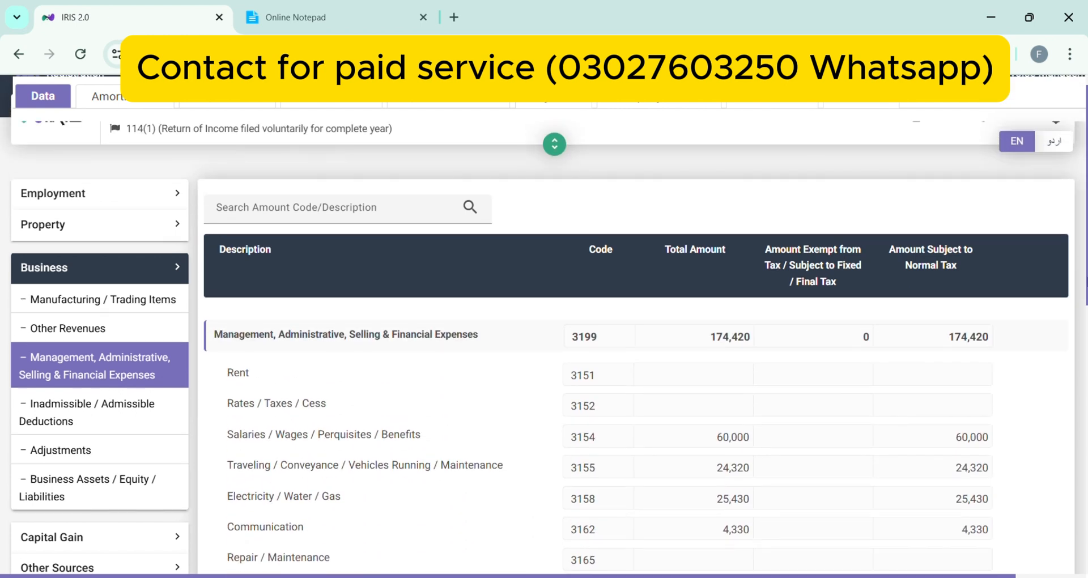
pyautogui.moveTo(706, 339); pyautogui.dragTo(765, 353)
pyautogui.click(765, 352)
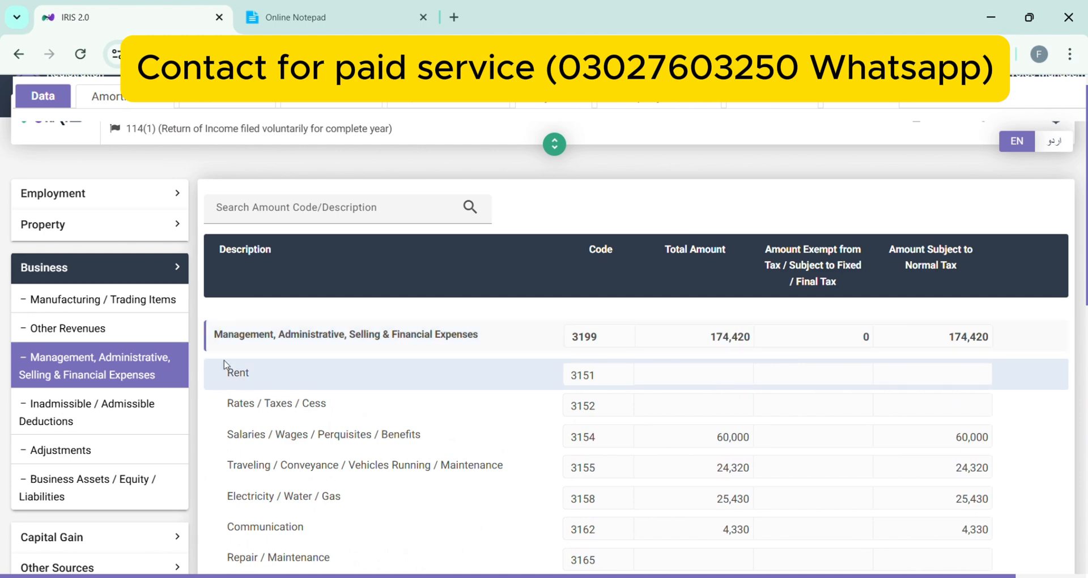
pyautogui.click(109, 363)
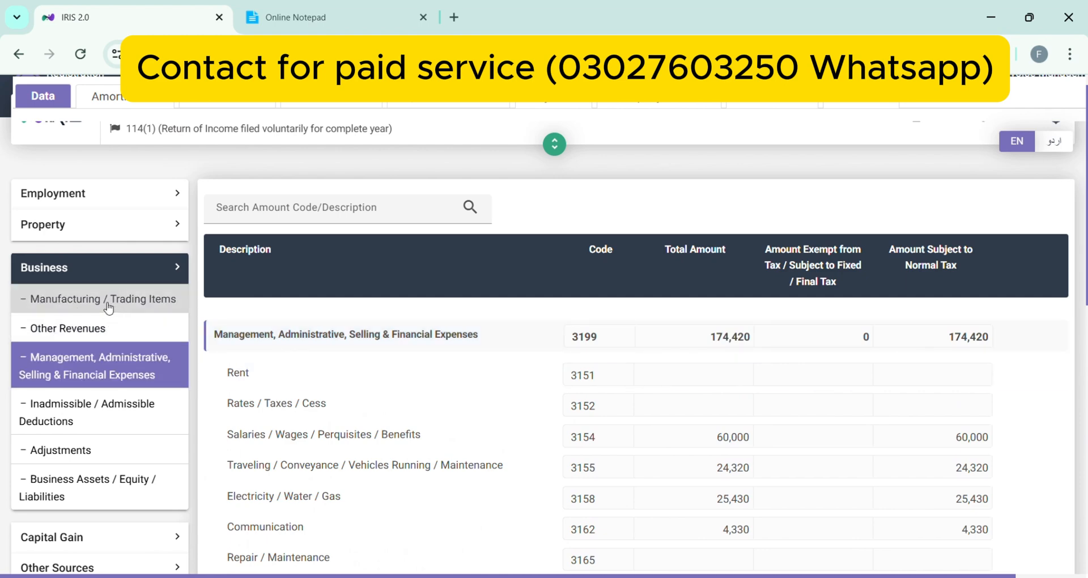
# Step: Open the Manufacturing / Trading Items section under Business and review its revenue, cost and stock rows
pyautogui.click(109, 299)
pyautogui.scroll(-2, 1043, 259)
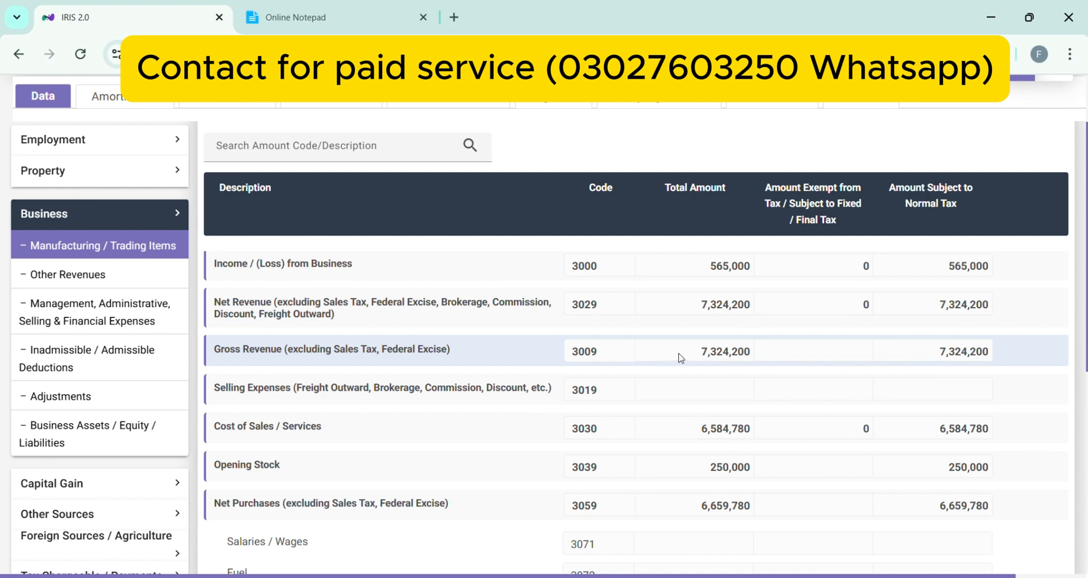
pyautogui.scroll(-4, 1086, 457)
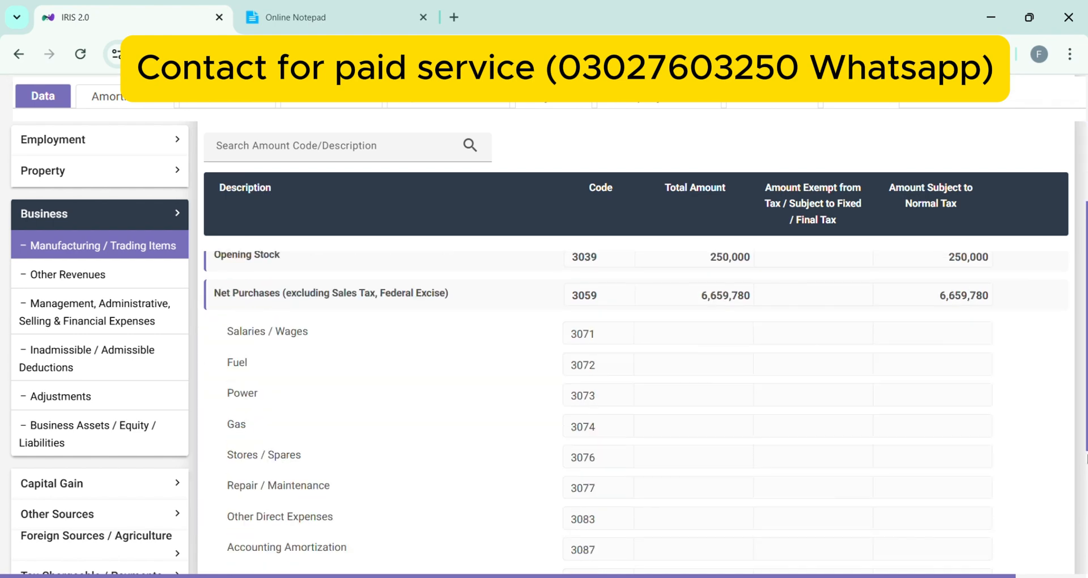
pyautogui.scroll(-3, 1086, 457)
pyautogui.scroll(5, 1086, 457)
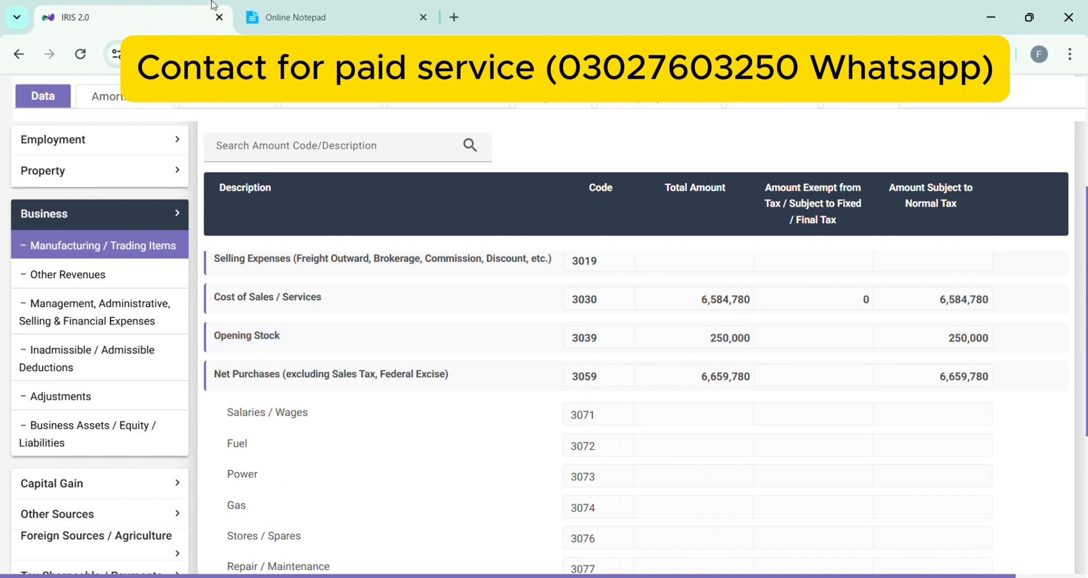
# Step: Check the tax period's start date in Online Notepad, then highlight the Opening Stock total in IRIS
pyautogui.click(289, 17)
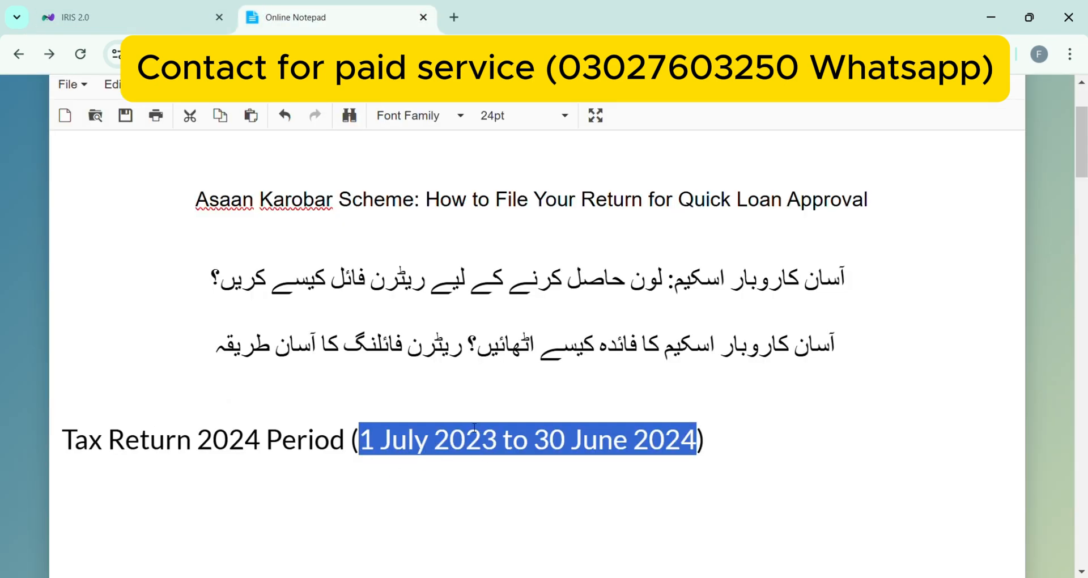
pyautogui.hotkey('ctrl', 'Tab')
pyautogui.moveTo(711, 339); pyautogui.dragTo(753, 346)
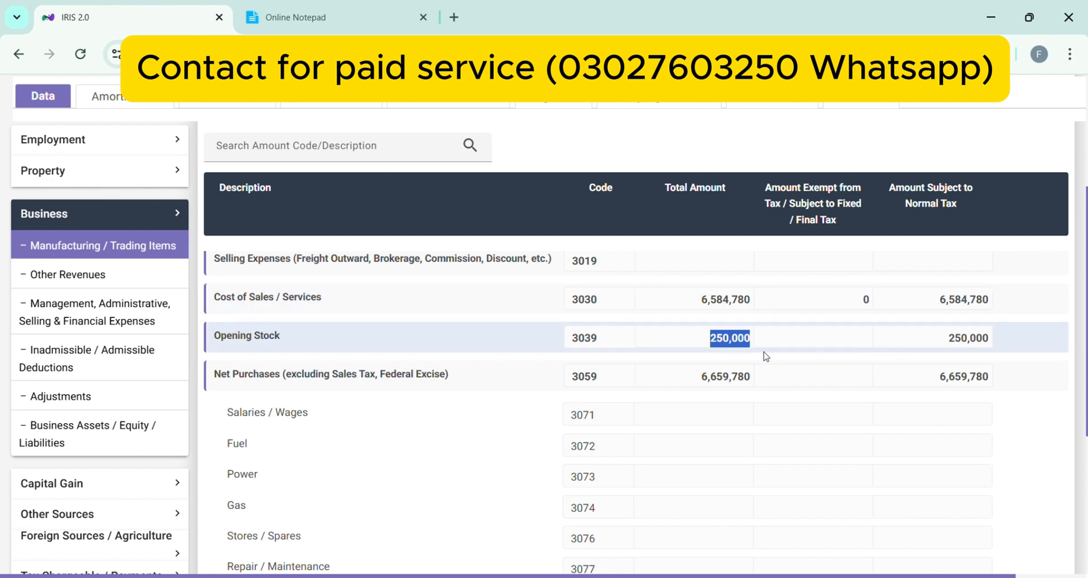
# Step: Highlight the period end date, 30 June 2024, in Online Notepad and the Closing Stock total in IRIS
pyautogui.scroll(-5, 852, 325)
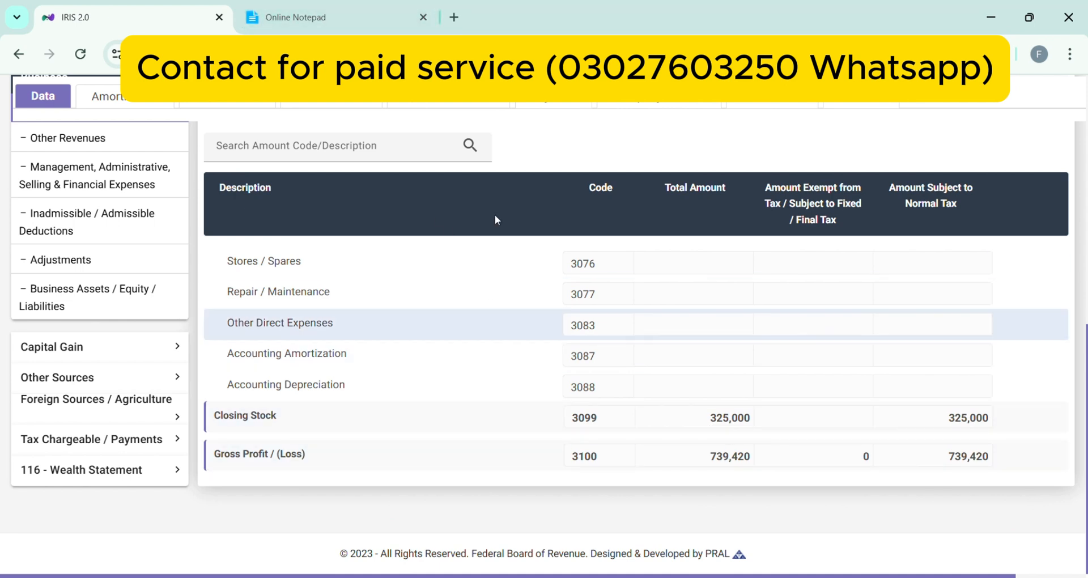
pyautogui.click(365, 7)
pyautogui.click(534, 440)
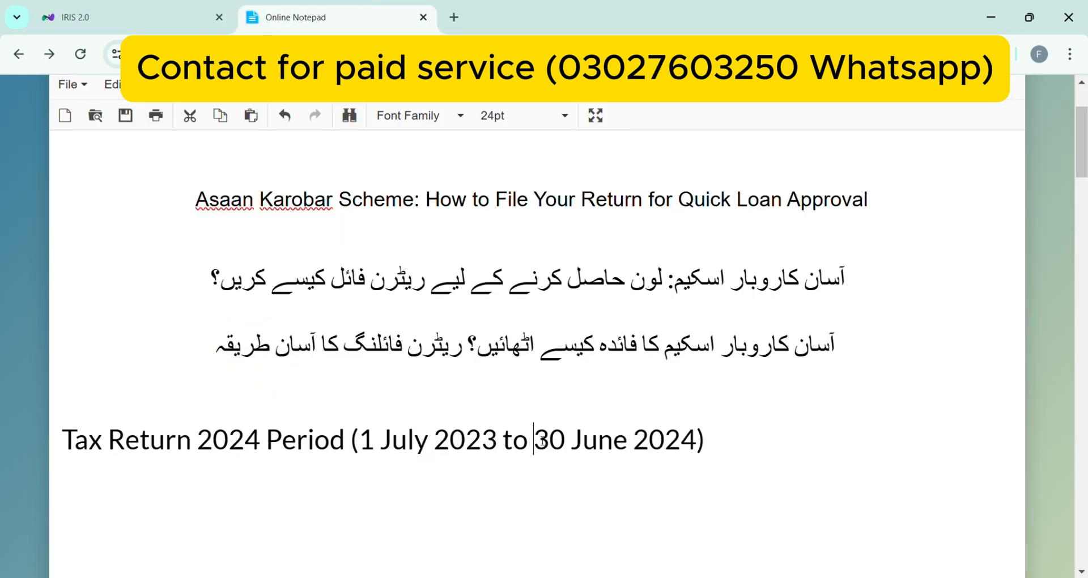
pyautogui.moveTo(534, 440); pyautogui.dragTo(697, 441)
pyautogui.click(100, 5)
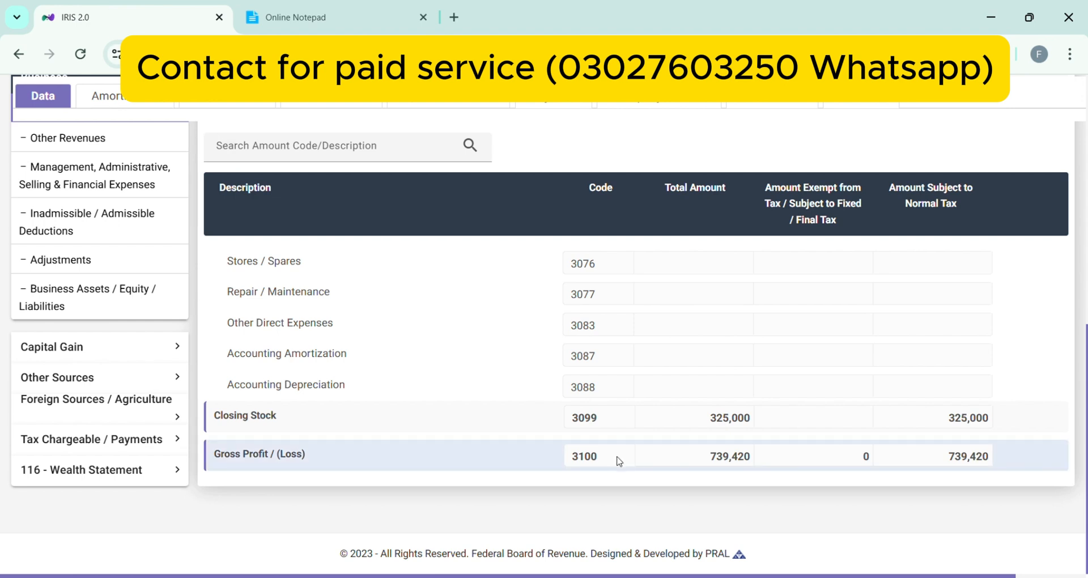
pyautogui.moveTo(710, 418); pyautogui.dragTo(761, 427)
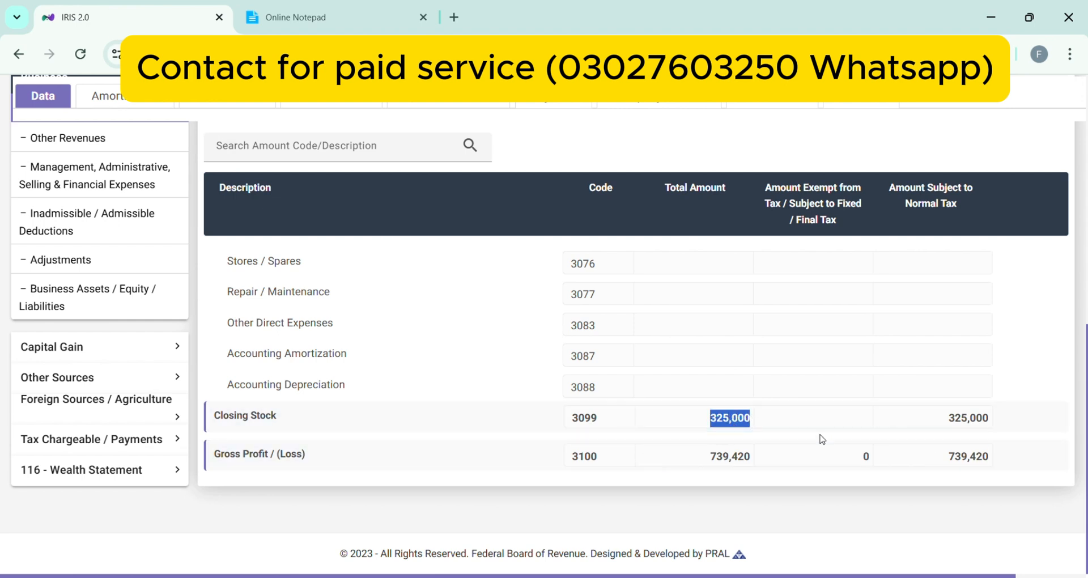
# Step: Highlight the total amounts for Gross Revenue and for Income / (Loss) from Business
pyautogui.scroll(7, 737, 431)
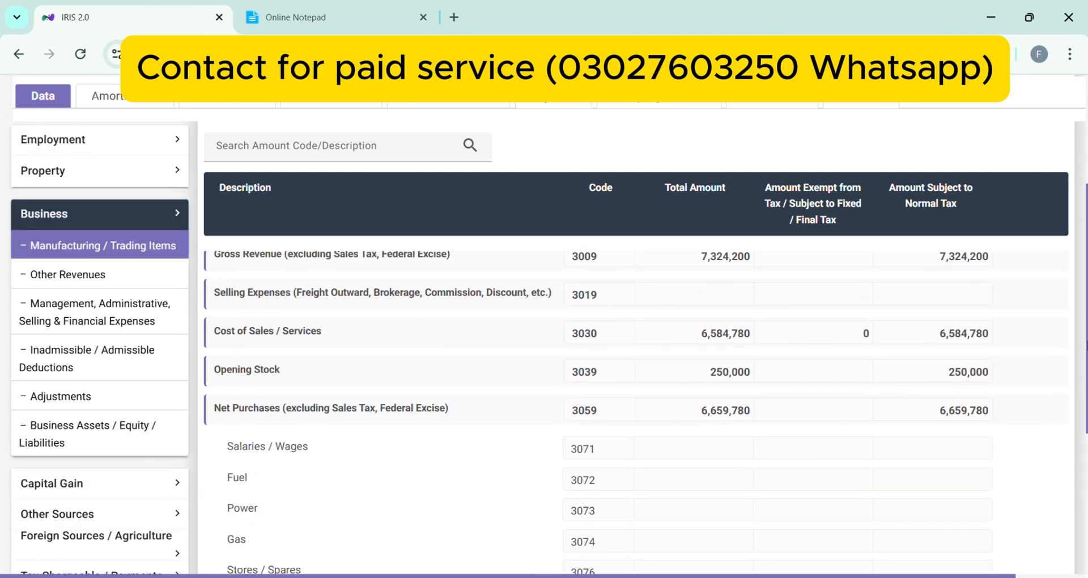
pyautogui.moveTo(702, 307); pyautogui.dragTo(806, 321)
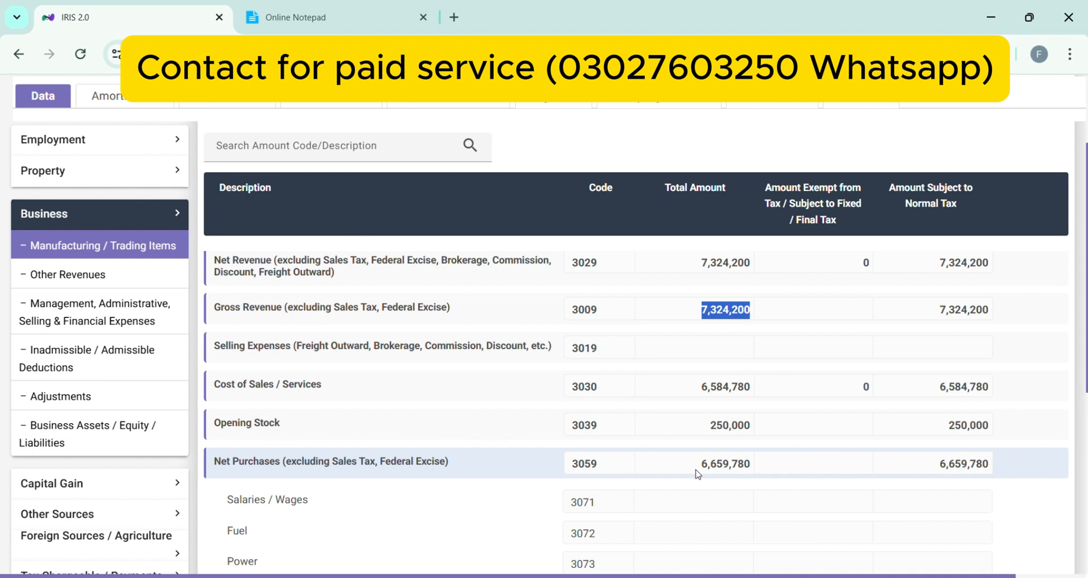
pyautogui.scroll(2, 709, 351)
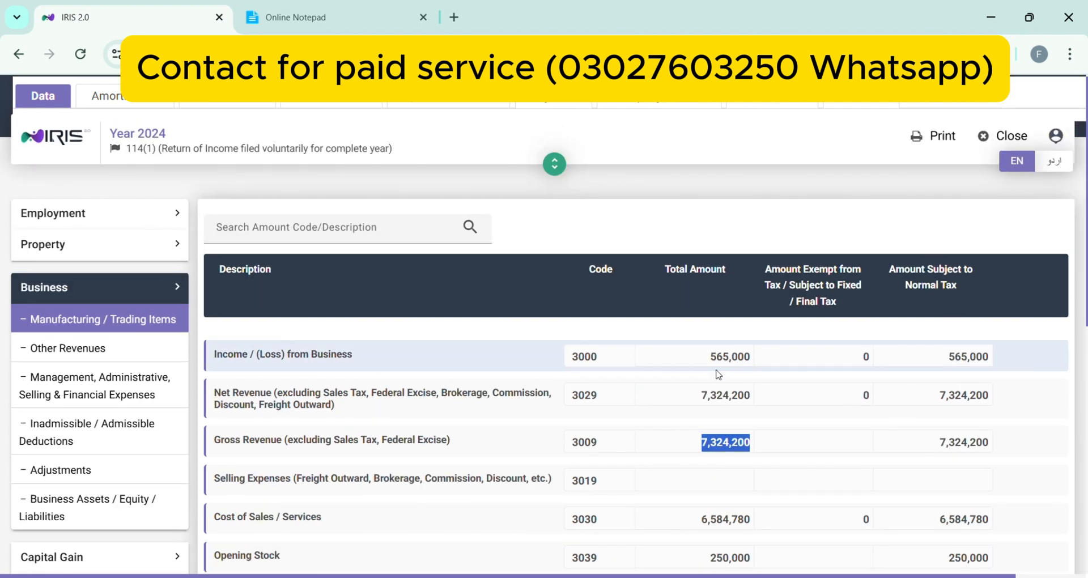
pyautogui.moveTo(709, 357); pyautogui.dragTo(745, 361)
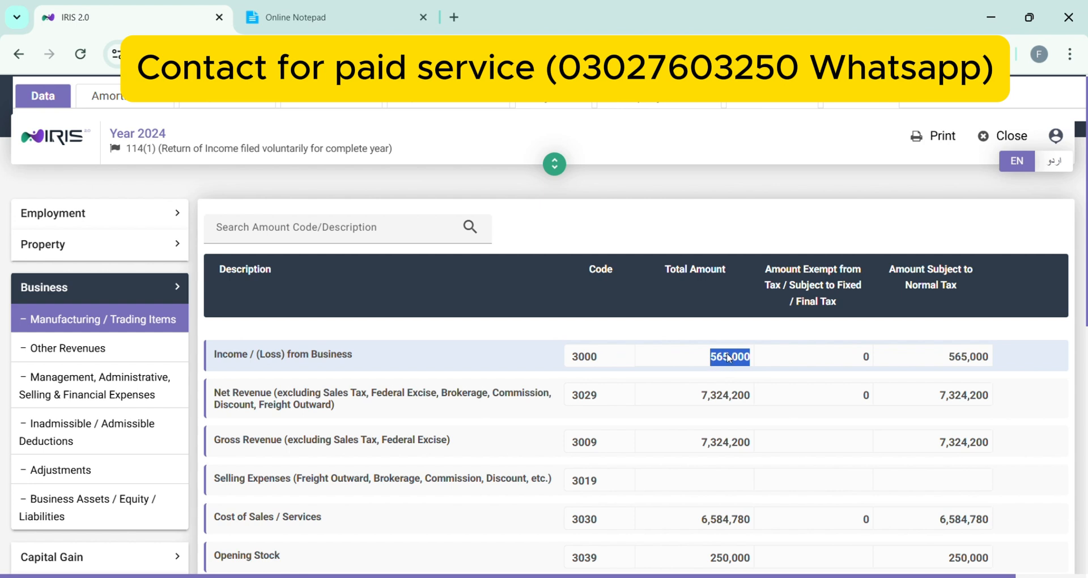
# Step: Open the Business Assets / Equity / Liabilities section and highlight the amount for Plant / Machinery / Equipment / Furniture
pyautogui.scroll(-1, 992, 279)
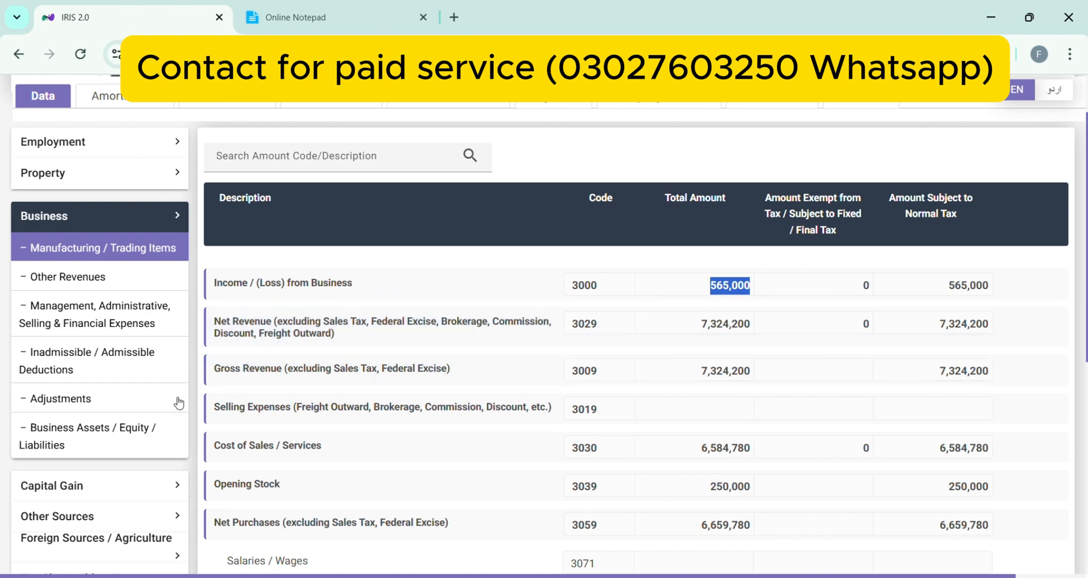
pyautogui.click(93, 445)
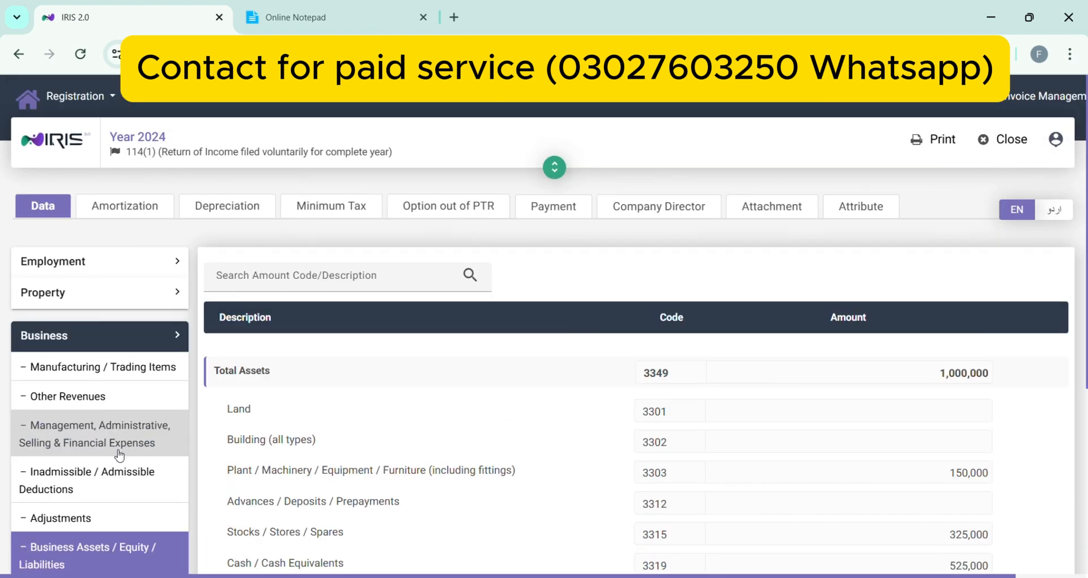
pyautogui.scroll(-1, 226, 549)
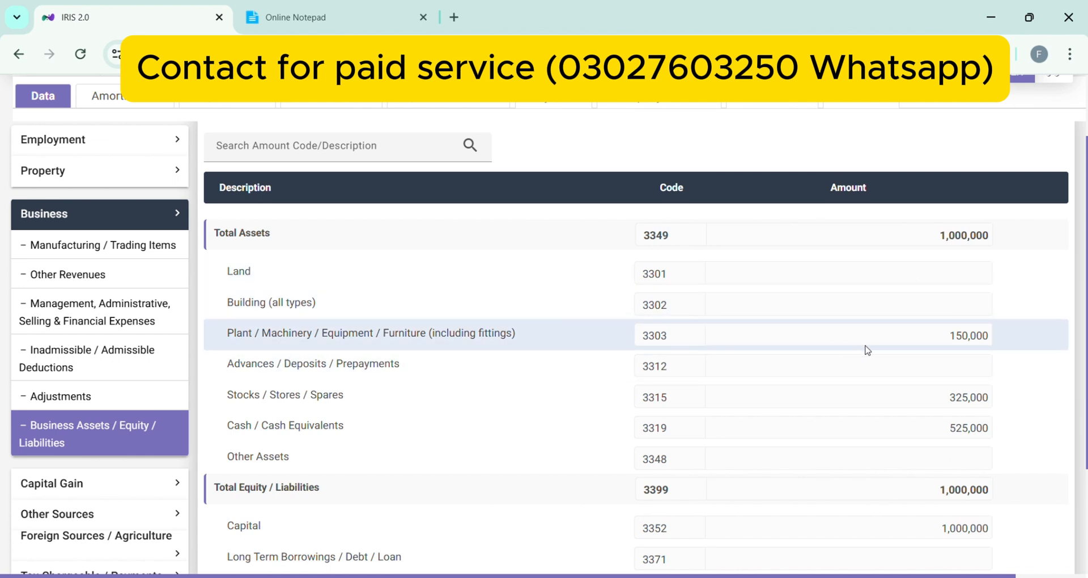
pyautogui.moveTo(938, 341); pyautogui.dragTo(1014, 345)
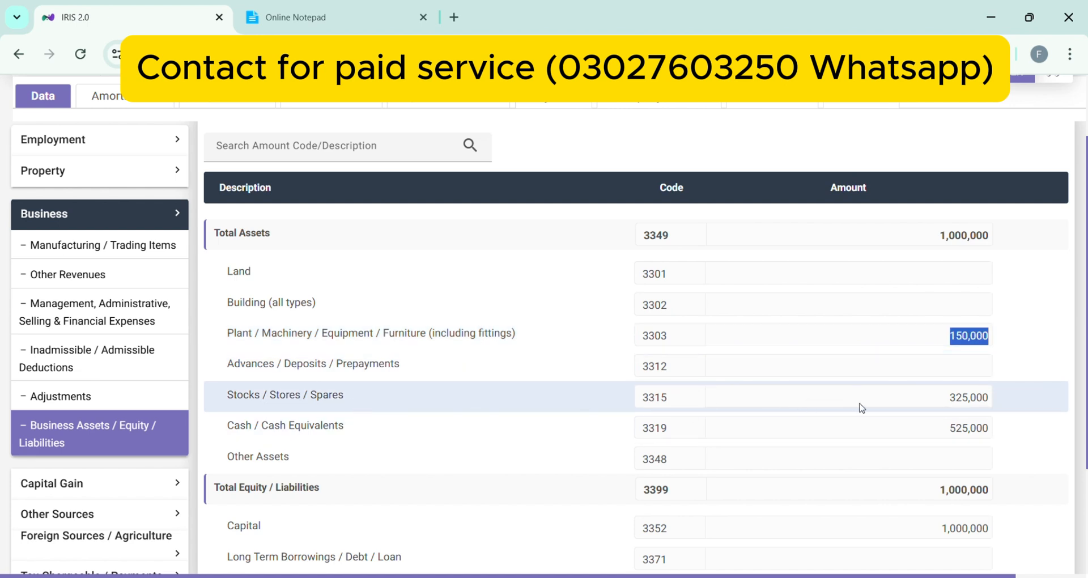
# Step: Highlight the amounts for Stocks / Stores / Spares and Cash / Cash Equivalents, then check the Total Assets amount
pyautogui.click(950, 403)
pyautogui.moveTo(951, 403); pyautogui.dragTo(996, 404)
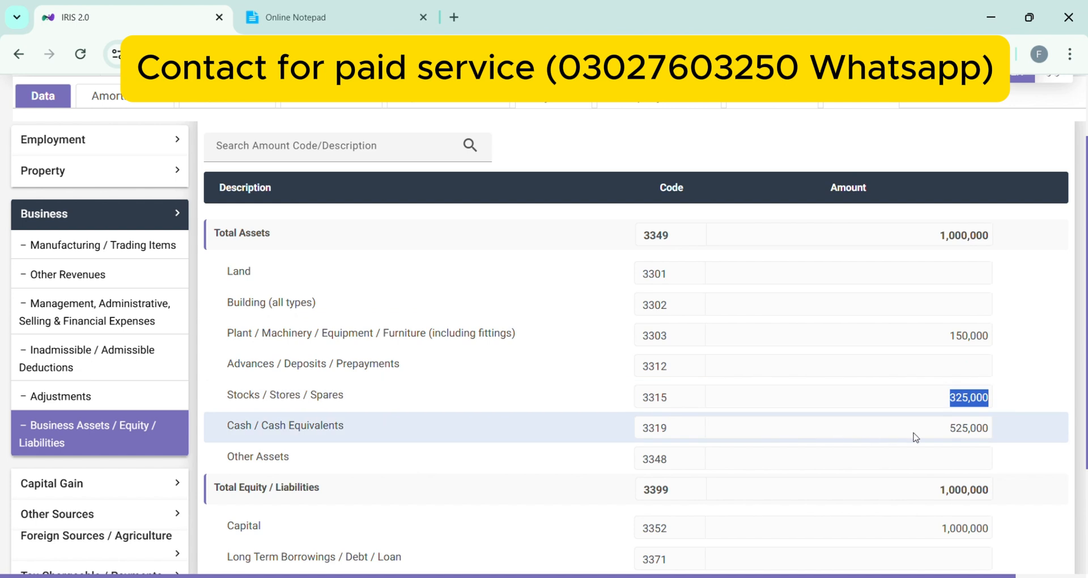
pyautogui.moveTo(950, 432); pyautogui.dragTo(1004, 432)
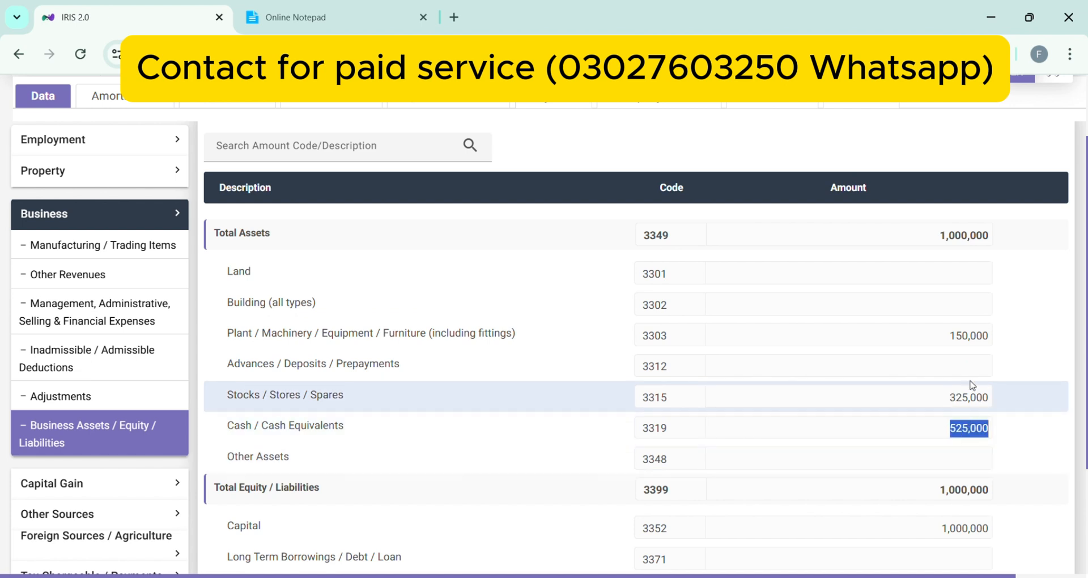
pyautogui.scroll(-1, 1083, 385)
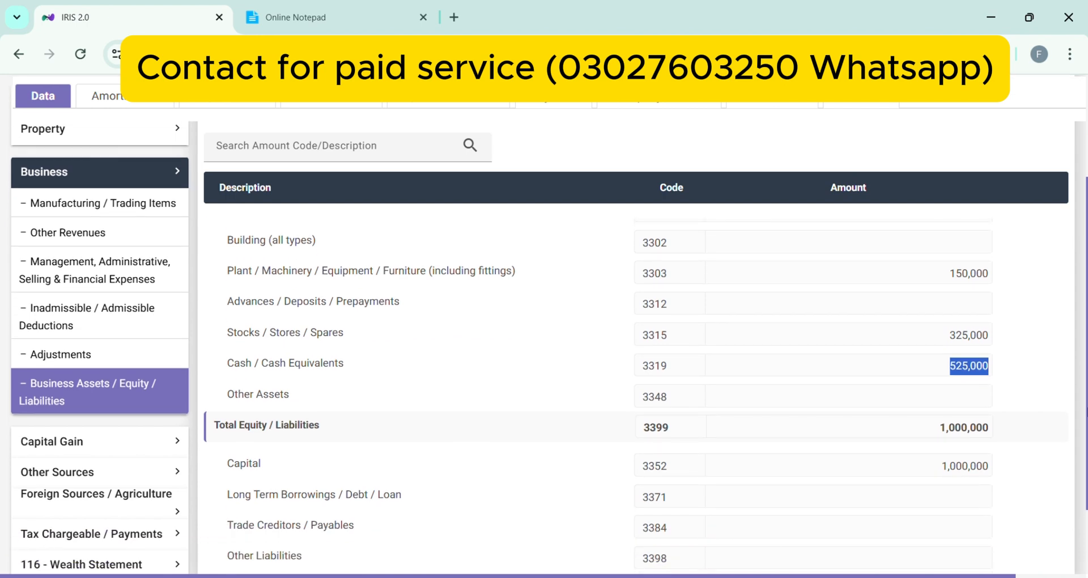
pyautogui.scroll(2, 1082, 385)
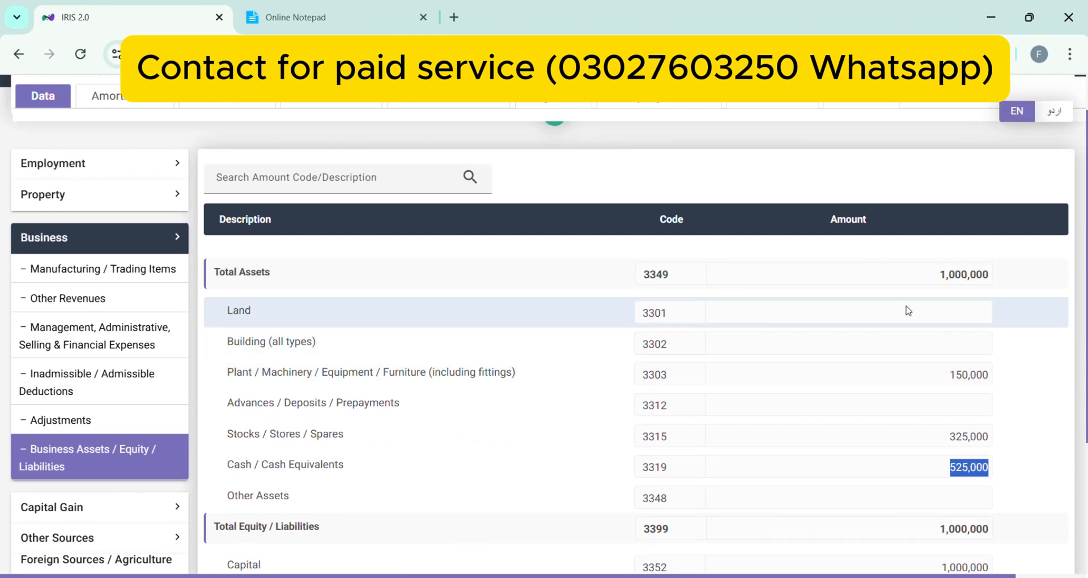
pyautogui.moveTo(933, 277); pyautogui.dragTo(1015, 294)
pyautogui.click(950, 276)
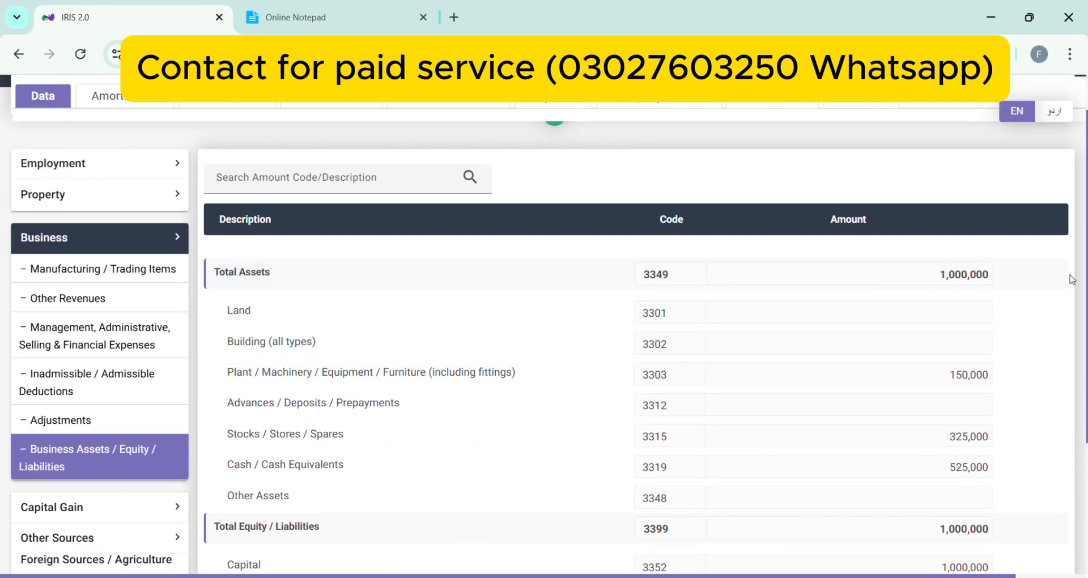
# Step: Open Personal Expenses in the 116 - Wealth Statement and highlight the Other Personal / Household Expenses description and its amount
pyautogui.scroll(-3, 1083, 340)
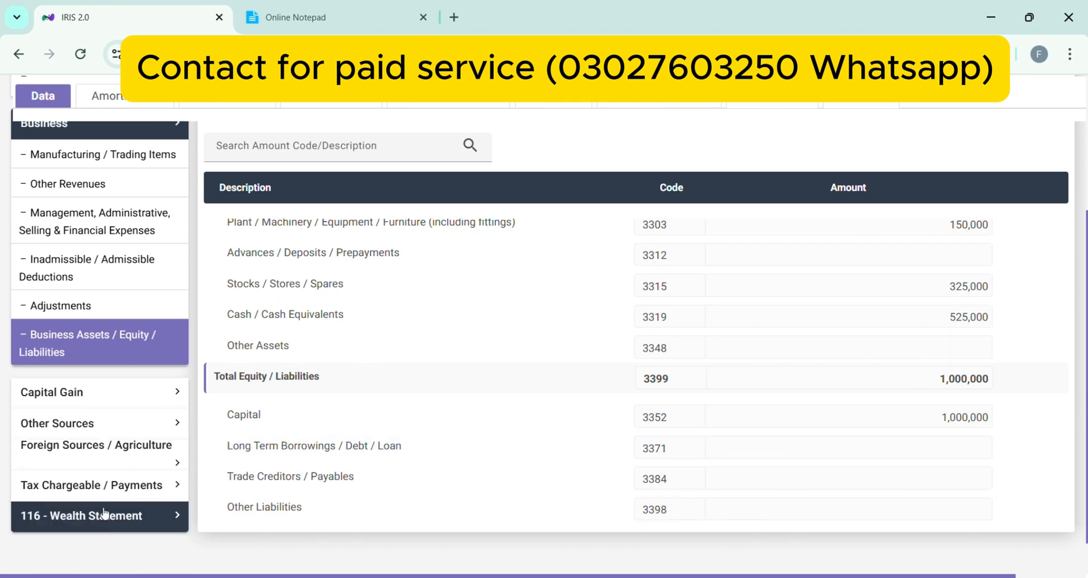
pyautogui.click(105, 513)
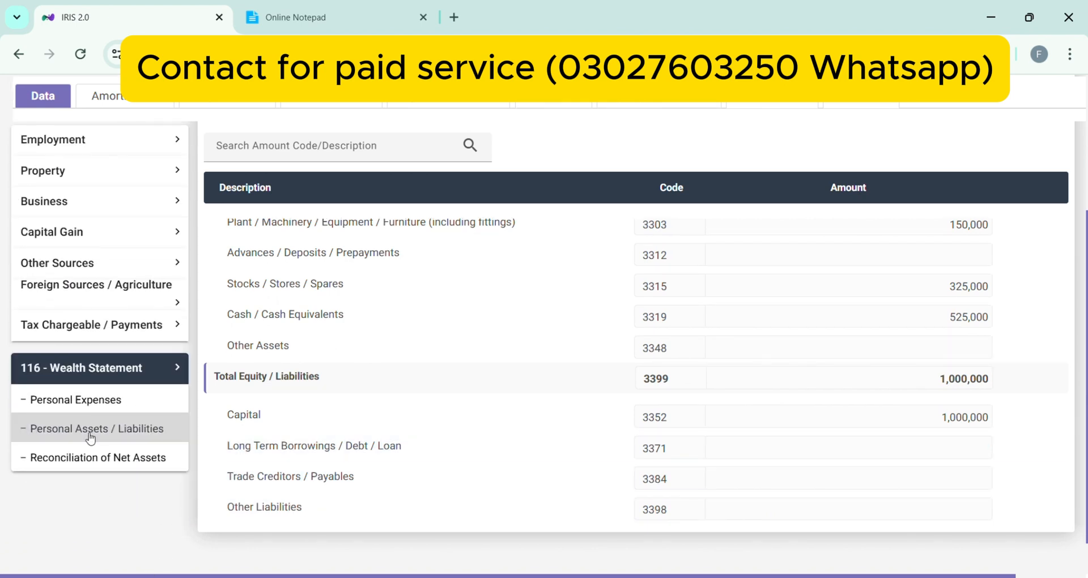
pyautogui.click(79, 400)
pyautogui.scroll(-3, 544, 324)
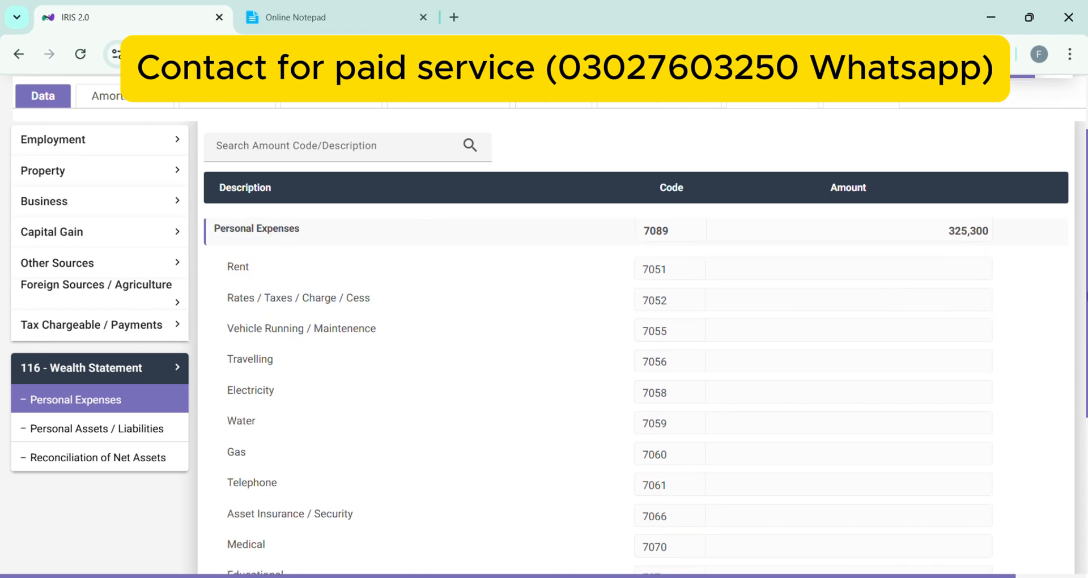
pyautogui.scroll(-1, 397, 352)
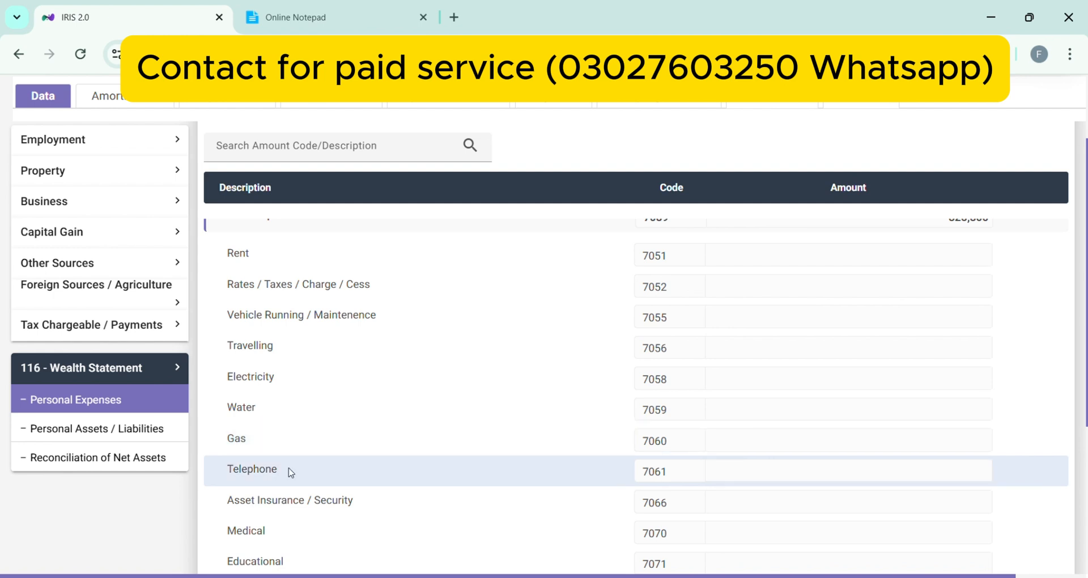
pyautogui.scroll(-4, 451, 368)
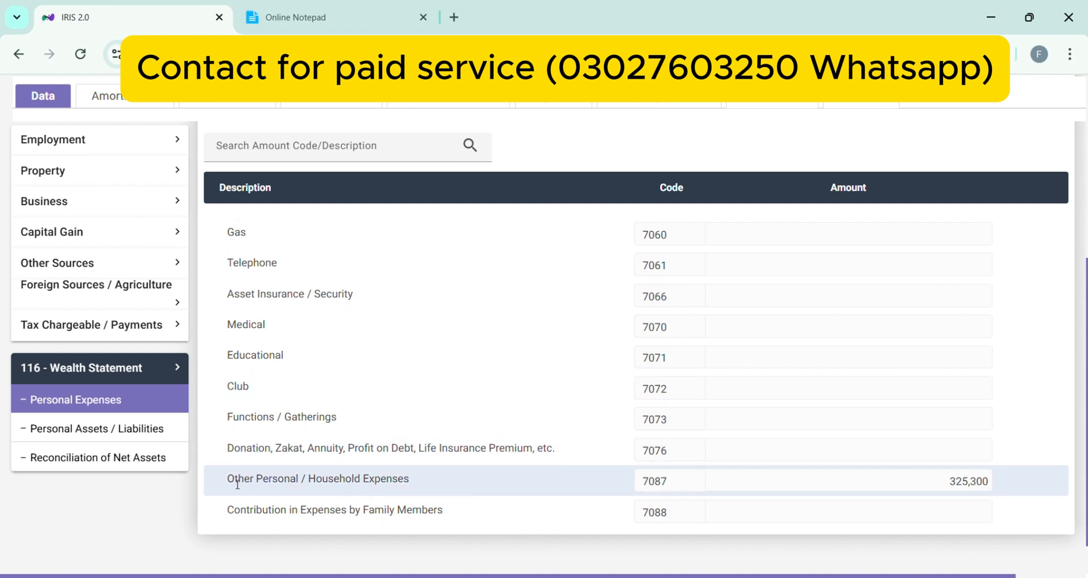
pyautogui.moveTo(225, 482); pyautogui.dragTo(413, 486)
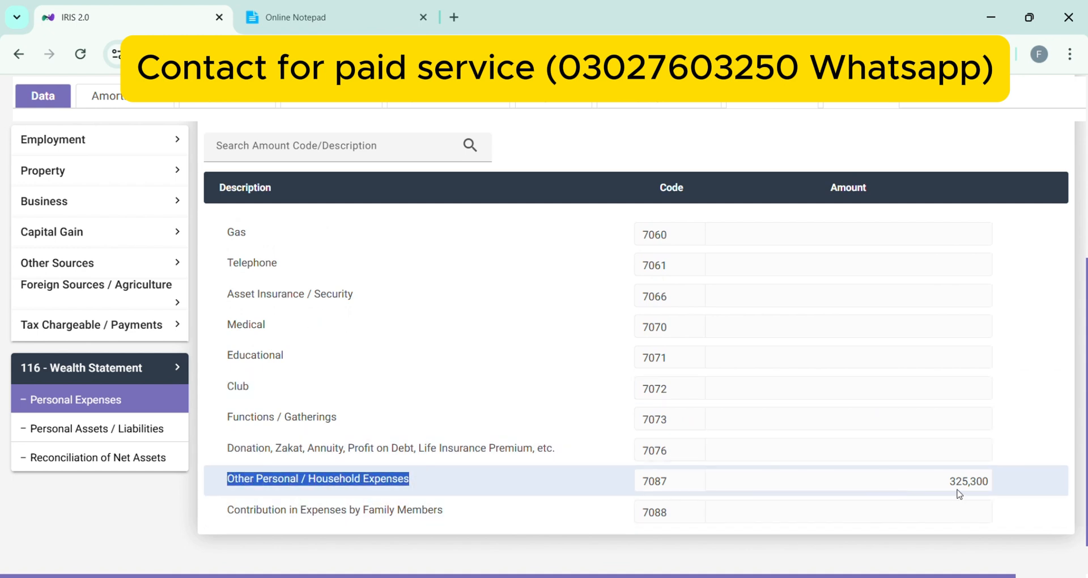
pyautogui.moveTo(946, 482); pyautogui.dragTo(1010, 492)
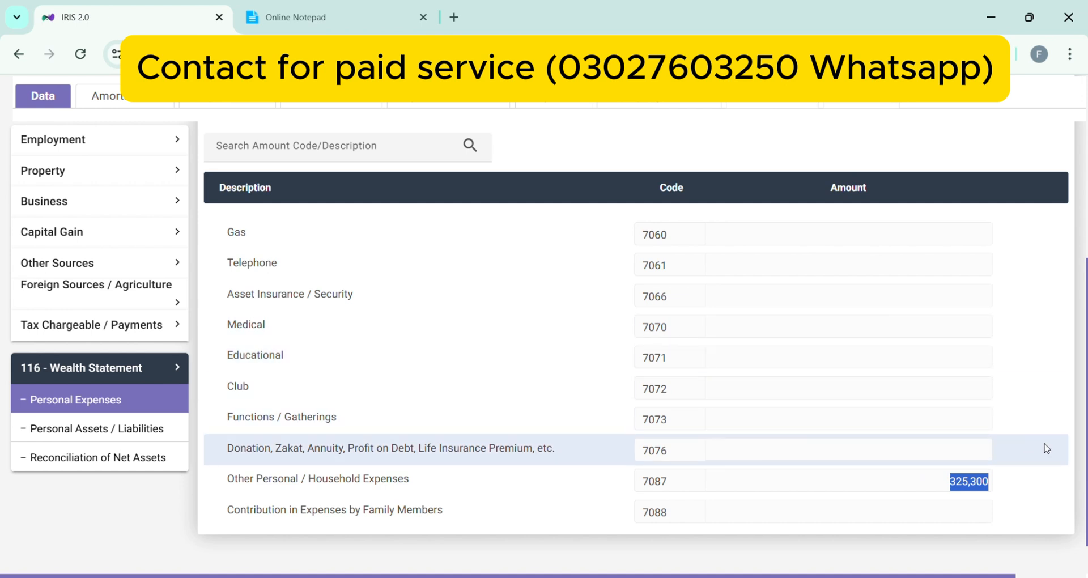
pyautogui.scroll(4, 634, 386)
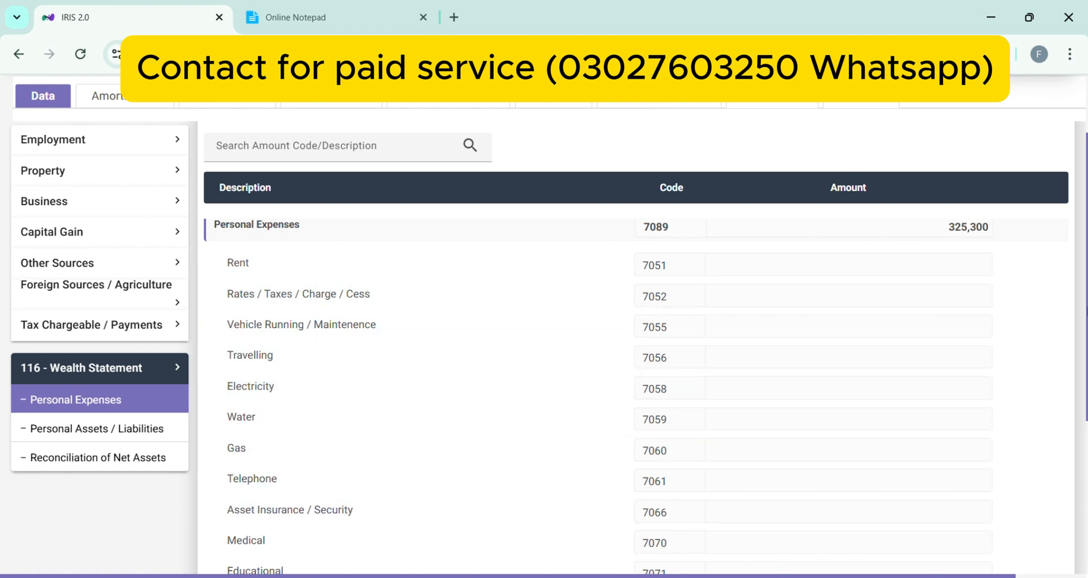
pyautogui.scroll(-3, 354, 430)
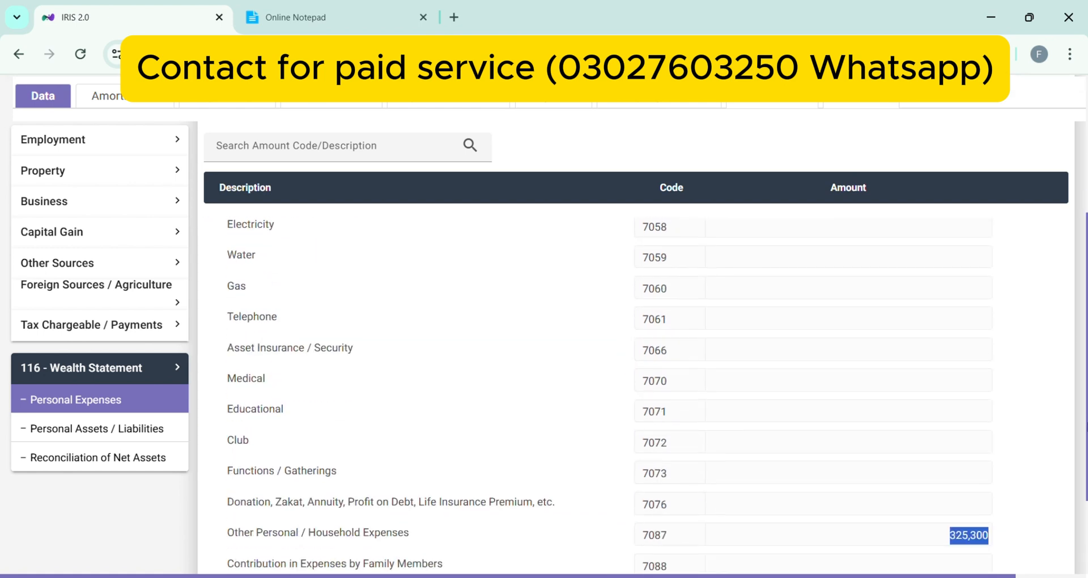
# Step: Open Personal Assets / Liabilities in the Wealth Statement and highlight the Agricultural Property and Business Capital descriptions
pyautogui.click(71, 431)
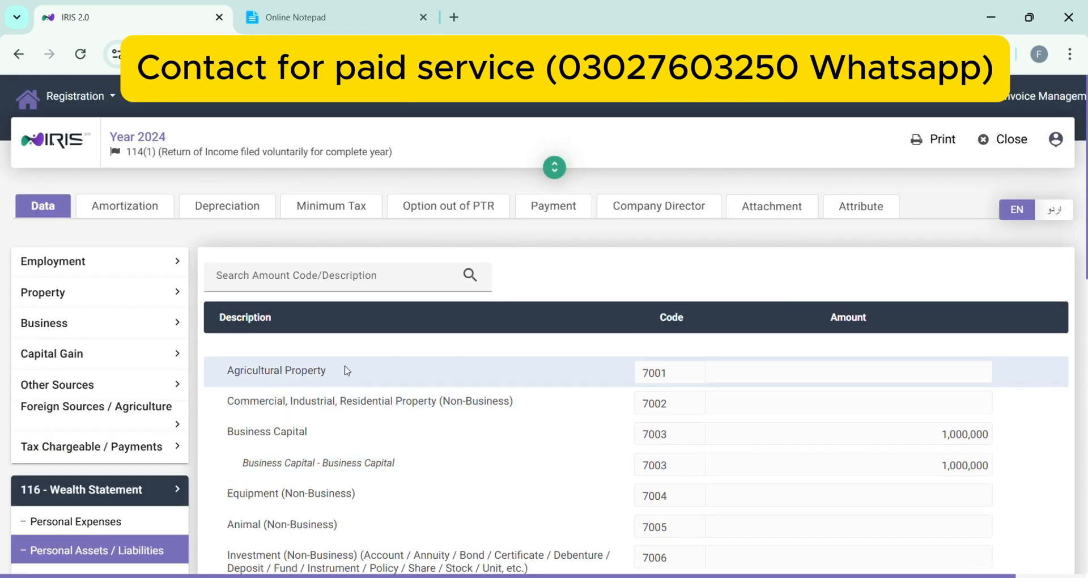
pyautogui.moveTo(234, 374); pyautogui.dragTo(337, 379)
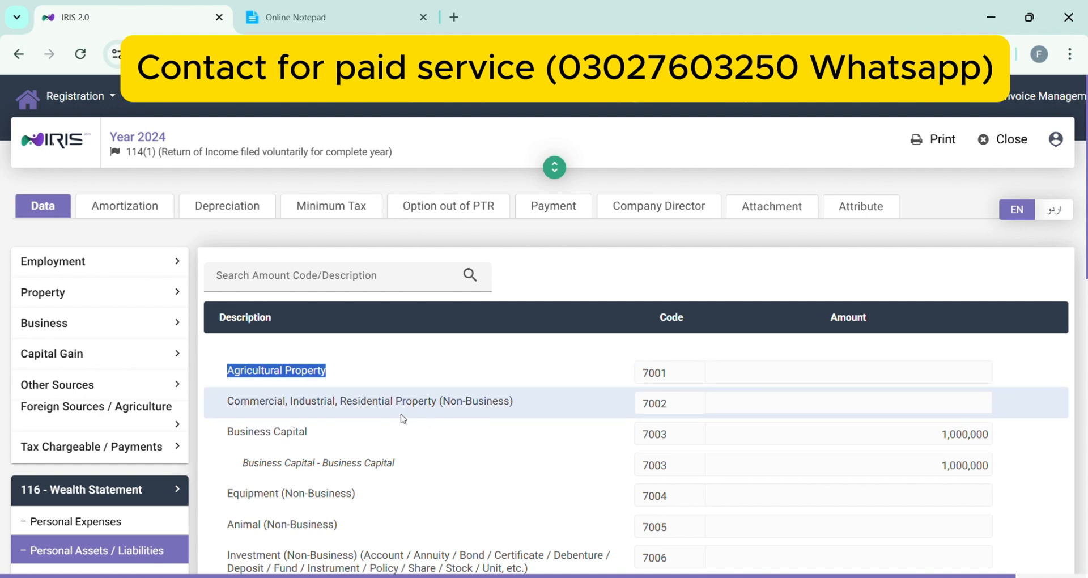
pyautogui.click(513, 409)
pyautogui.scroll(-1, 737, 396)
pyautogui.scroll(-1, 935, 315)
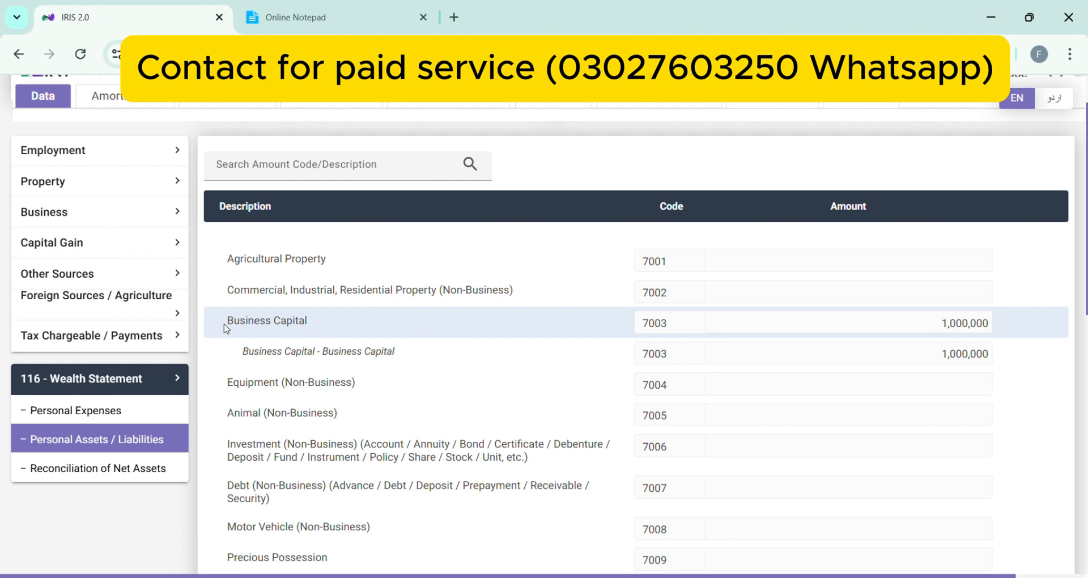
pyautogui.moveTo(234, 323); pyautogui.dragTo(318, 323)
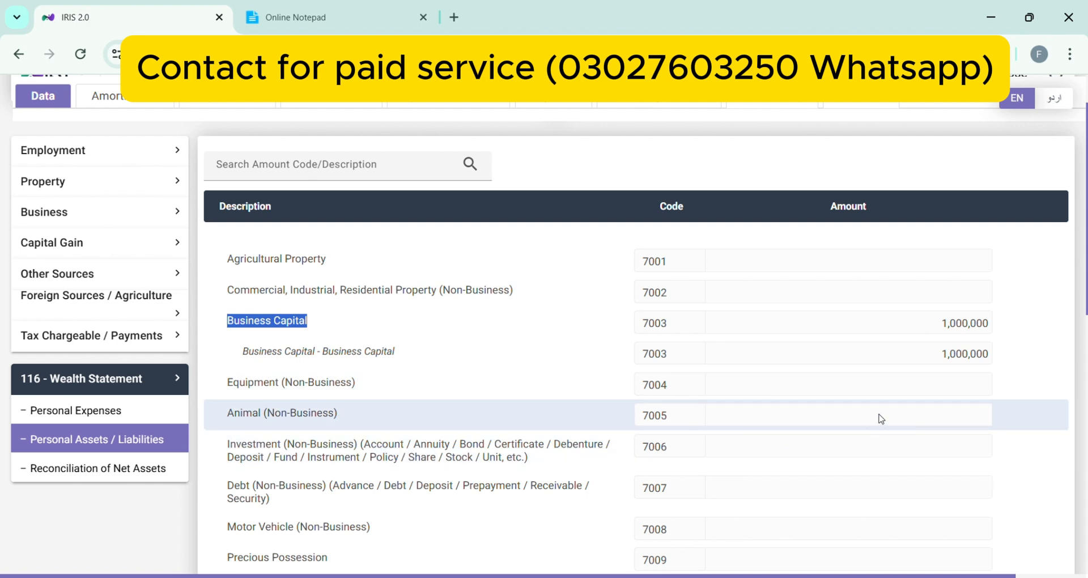
# Step: Check the tax return period in Online Notepad, then highlight Any Other Asset and its Cash & Bank entry in IRIS
pyautogui.scroll(-1, 882, 418)
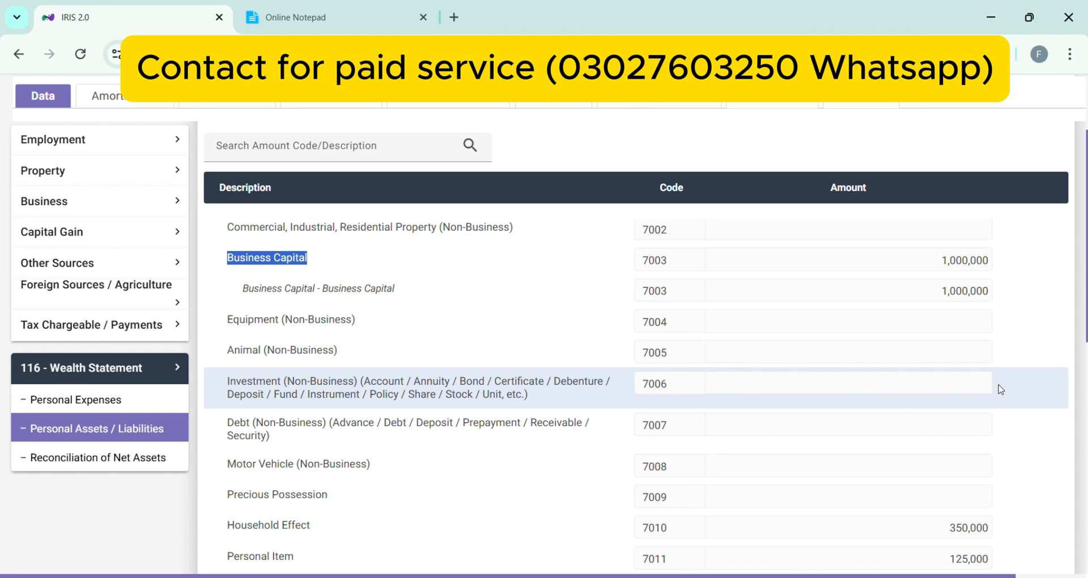
pyautogui.click(379, 9)
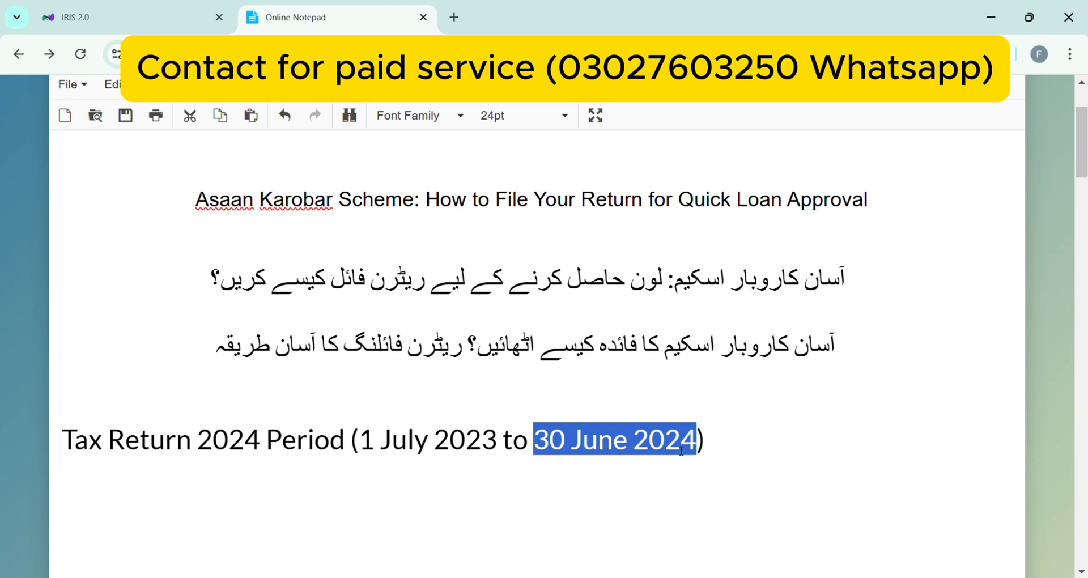
pyautogui.click(124, 17)
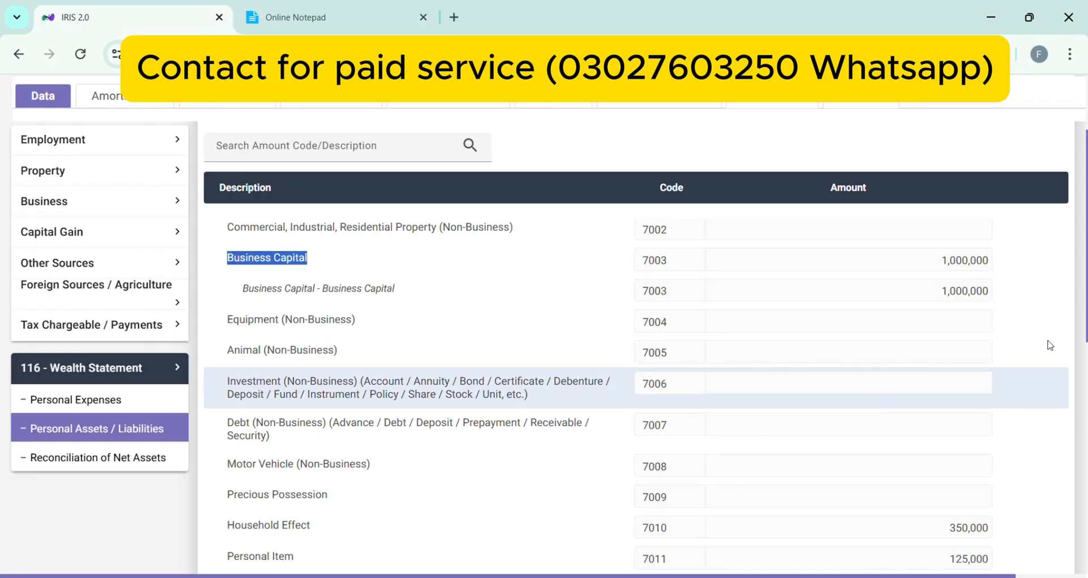
pyautogui.moveTo(1087, 254); pyautogui.dragTo(1087, 295)
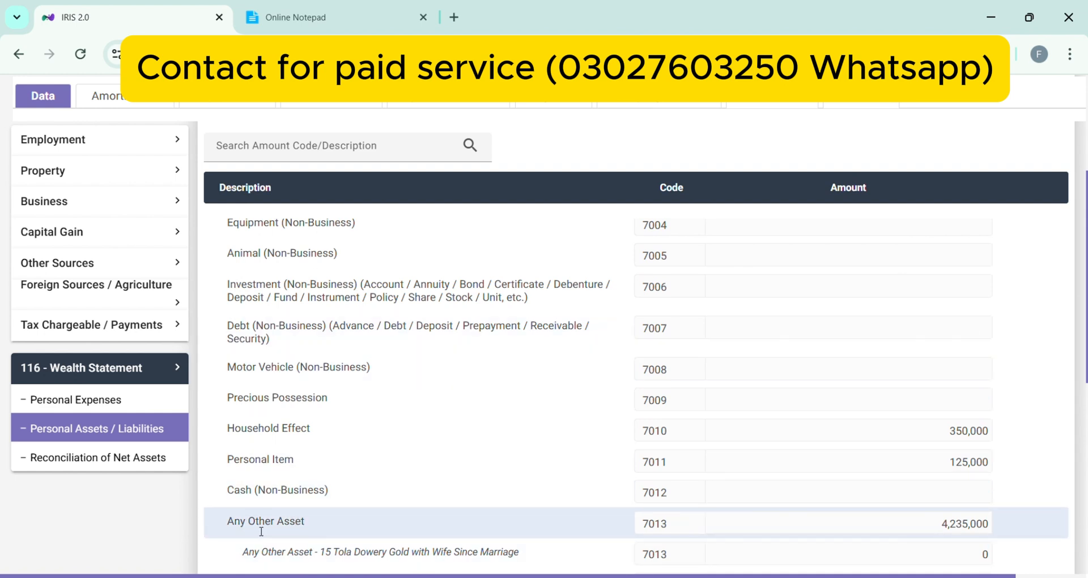
pyautogui.moveTo(235, 532); pyautogui.dragTo(305, 525)
pyautogui.scroll(-3, 937, 433)
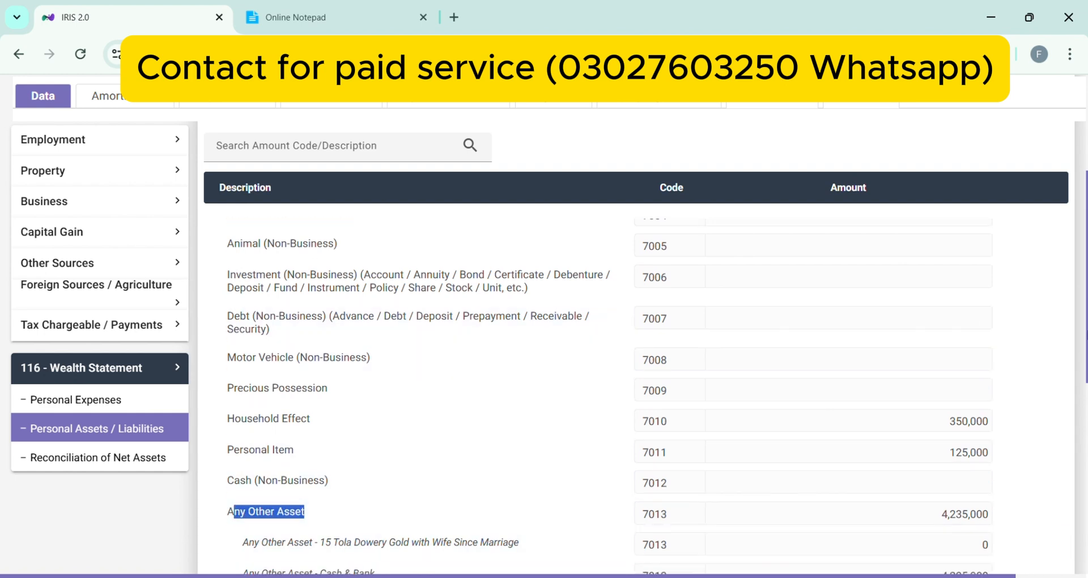
pyautogui.moveTo(316, 415); pyautogui.dragTo(376, 413)
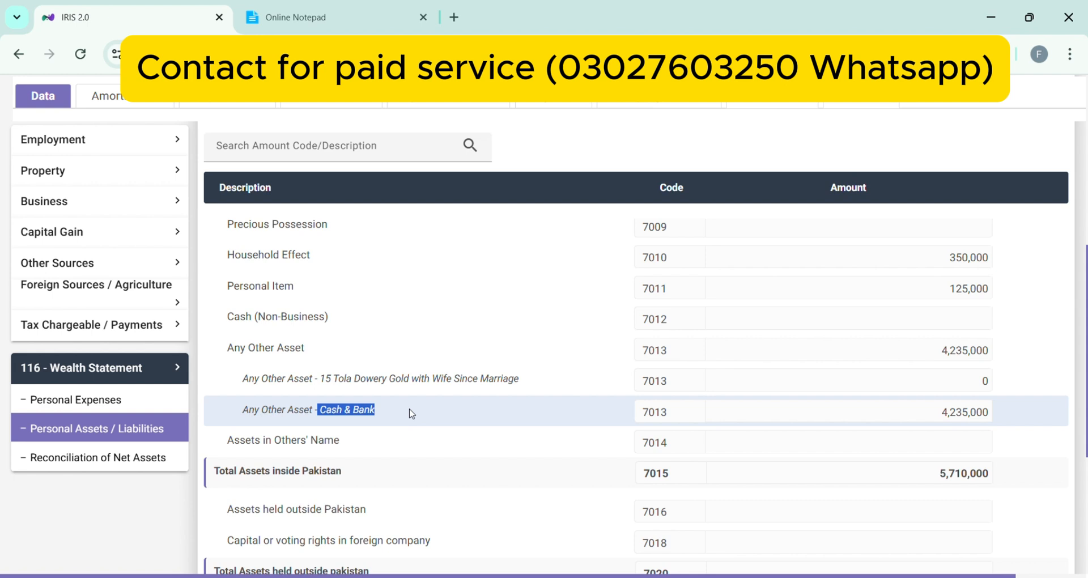
# Step: Recheck the tax return period in Online Notepad, then highlight the Any Other Asset - Cash & Bank amount in IRIS
pyautogui.click(340, 17)
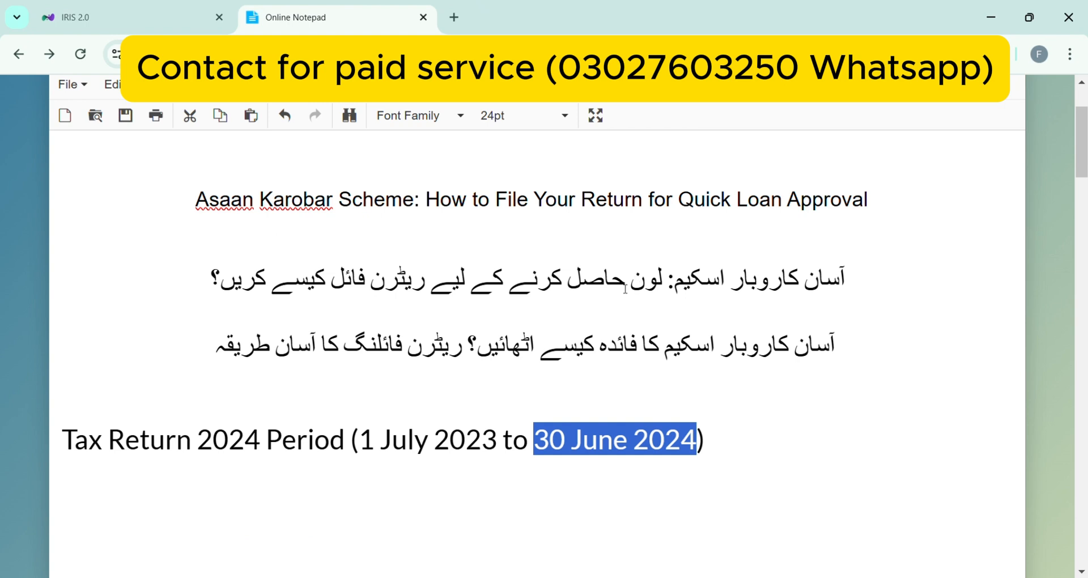
pyautogui.click(187, 6)
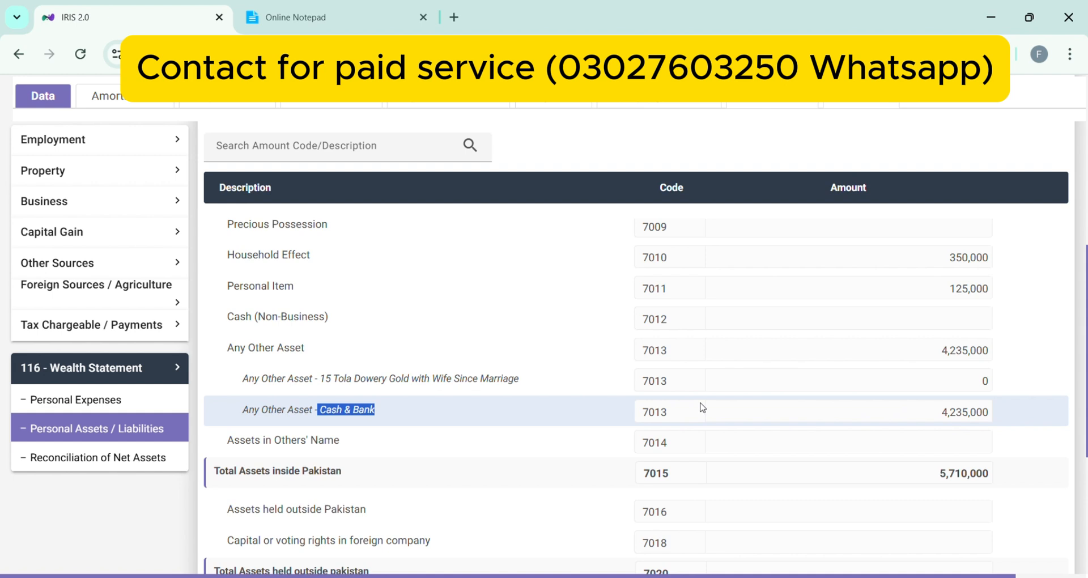
pyautogui.click(574, 408)
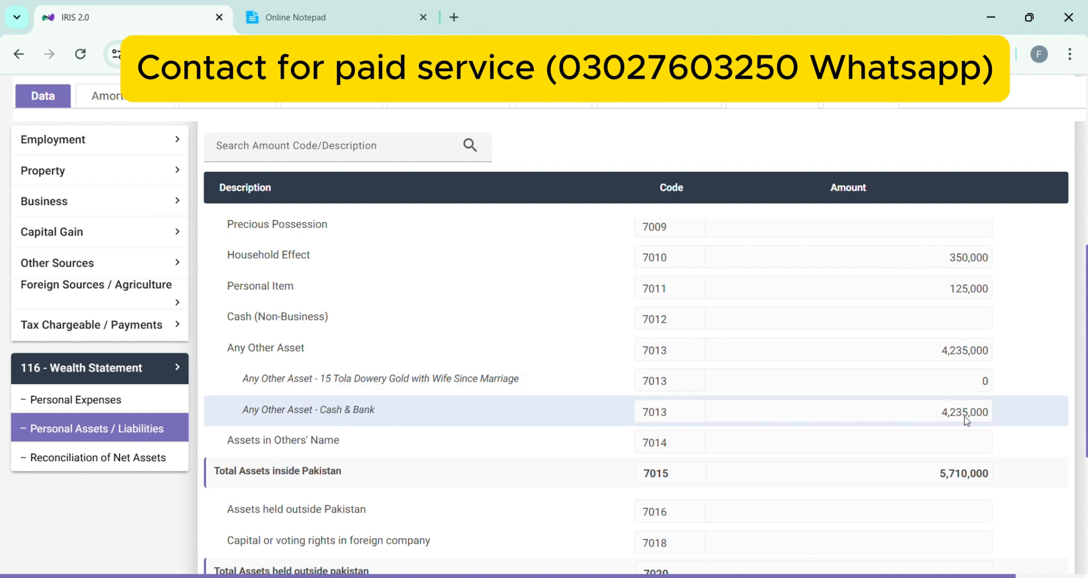
pyautogui.moveTo(939, 414); pyautogui.dragTo(1004, 412)
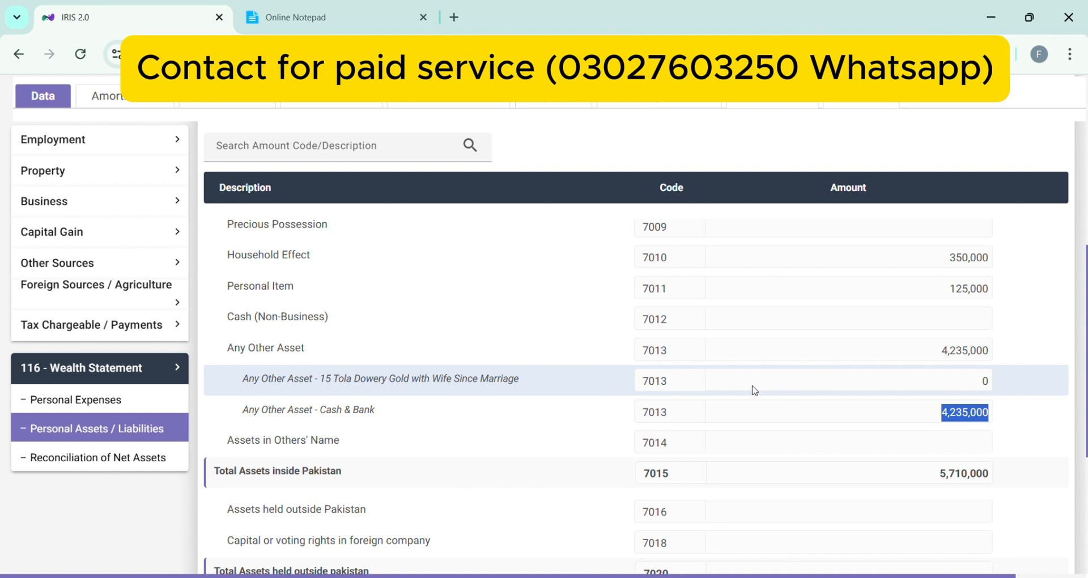
pyautogui.click(962, 413)
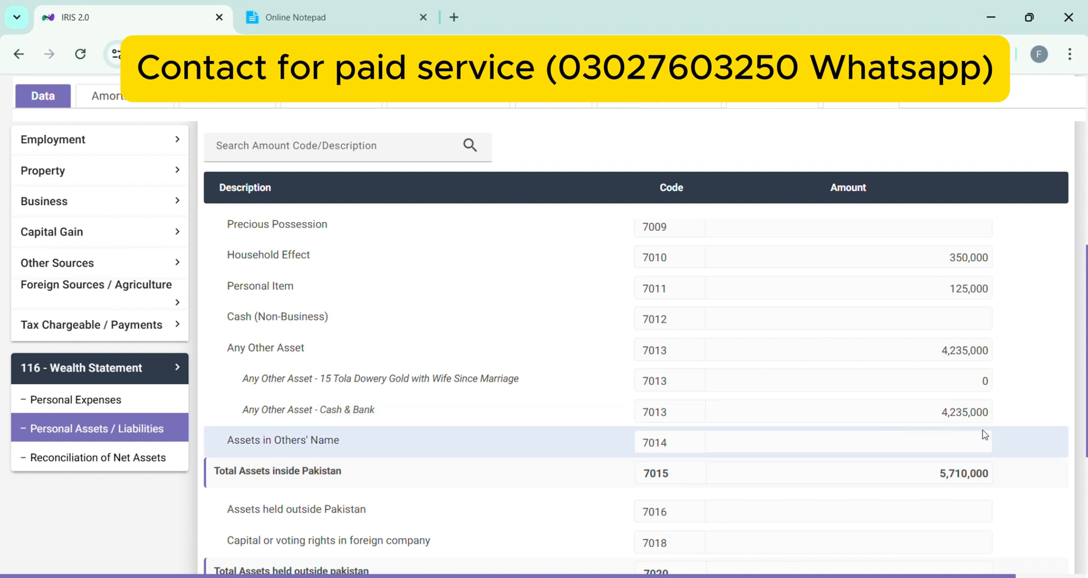
pyautogui.click(946, 419)
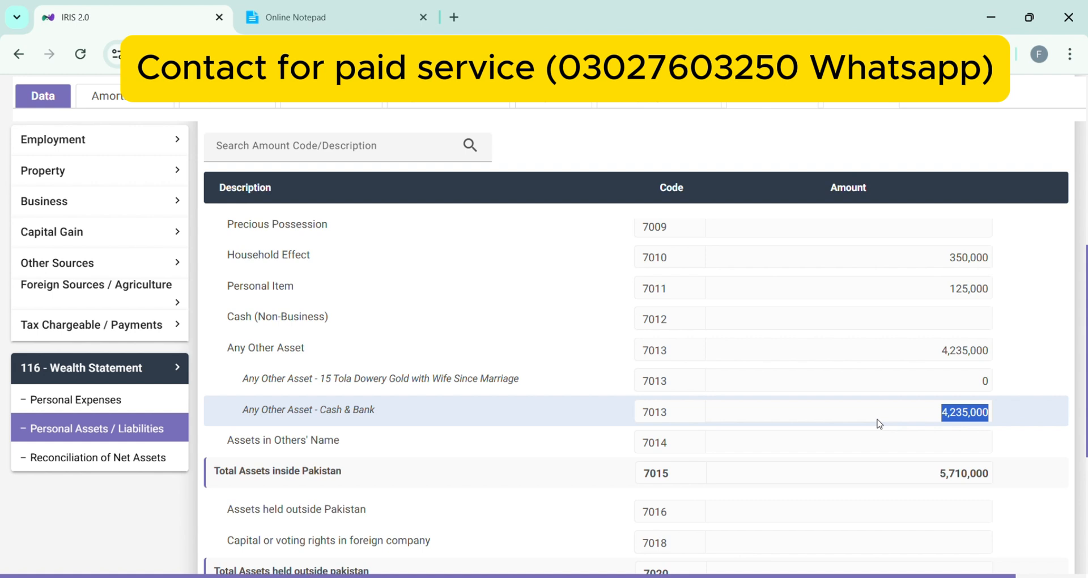
pyautogui.click(926, 421)
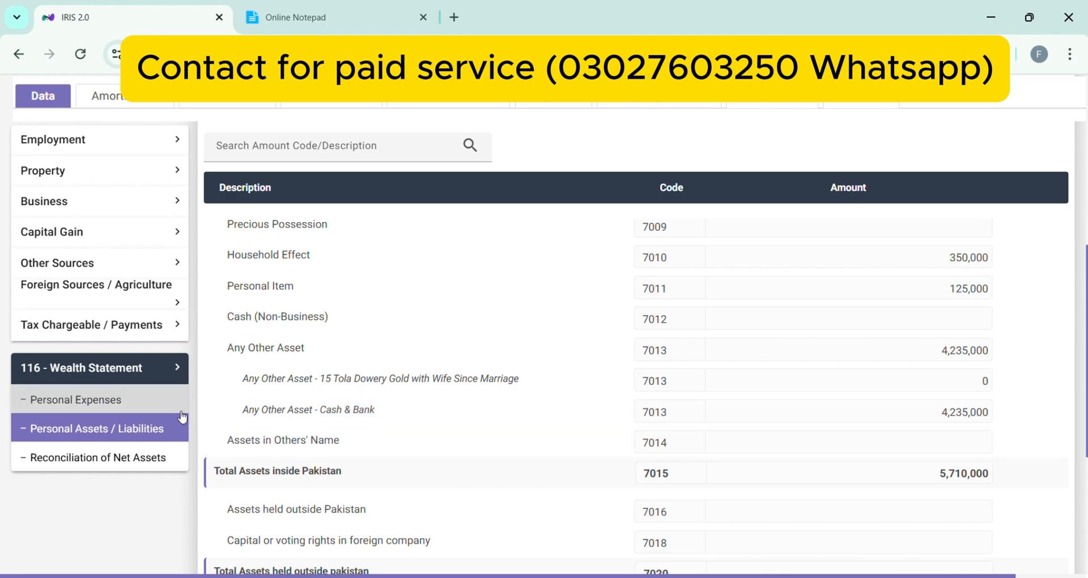
# Step: Open Reconciliation of Net Assets and highlight the amount of Income Declared as per Return for the year subject to Normal Tax
pyautogui.click(158, 459)
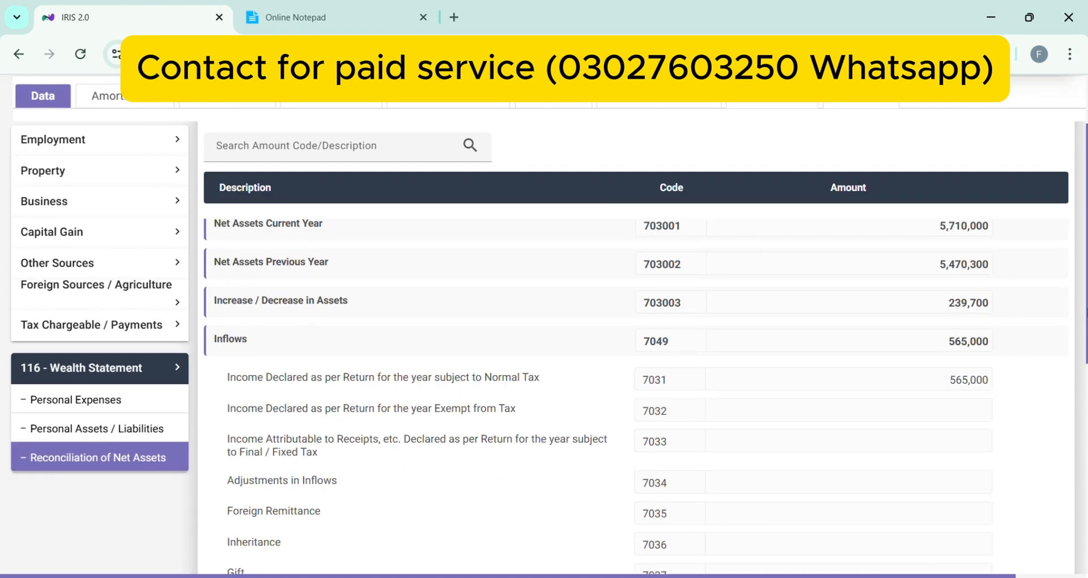
pyautogui.moveTo(1086, 307); pyautogui.dragTo(1086, 321)
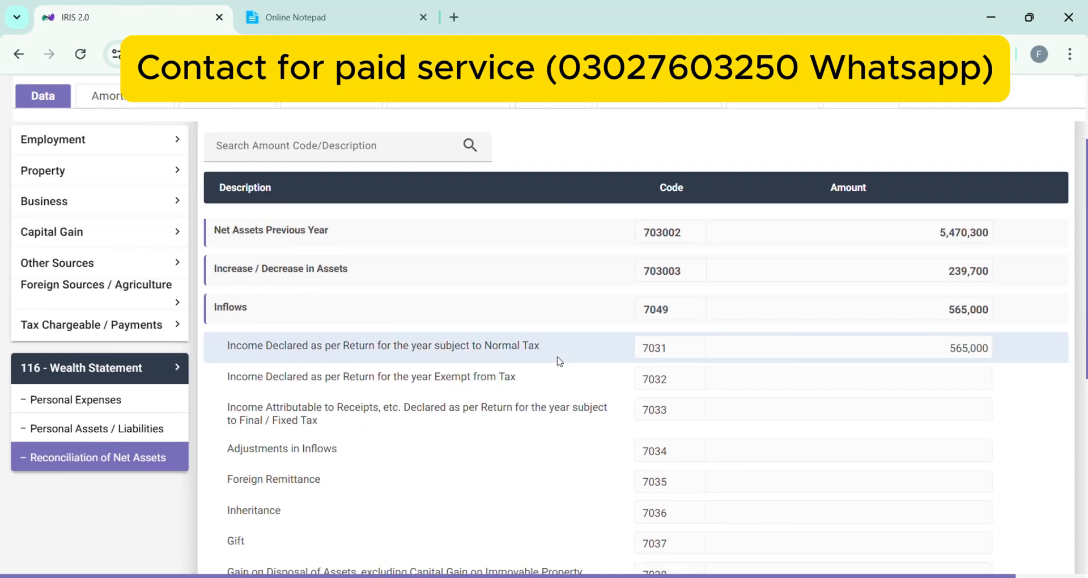
pyautogui.moveTo(951, 347); pyautogui.dragTo(1018, 356)
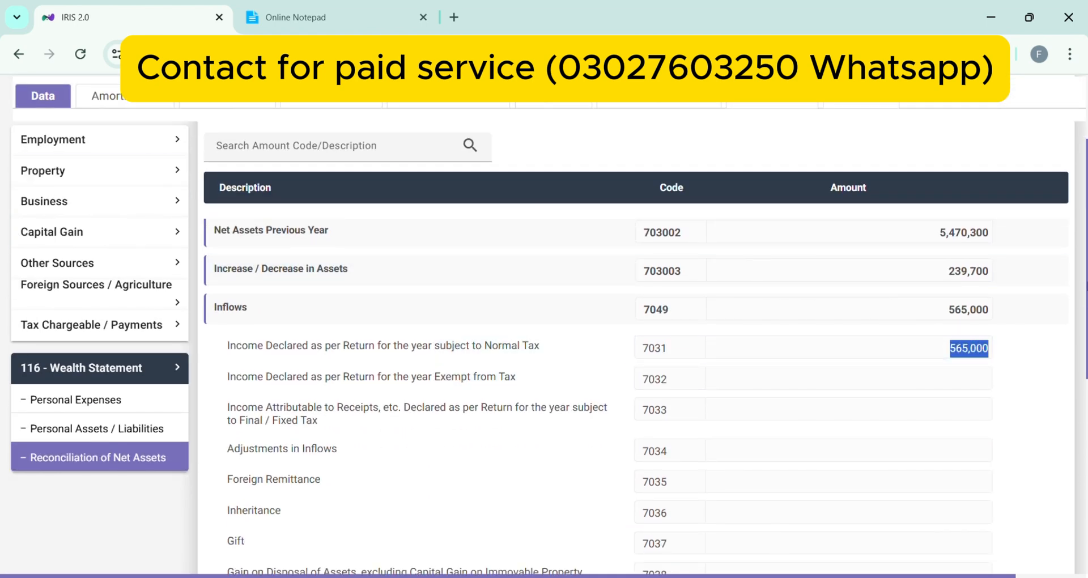
# Step: Examine the net assets, inflows, outflows and unreconciled amount in the Reconciliation of Net Assets
pyautogui.scroll(-5, 950, 386)
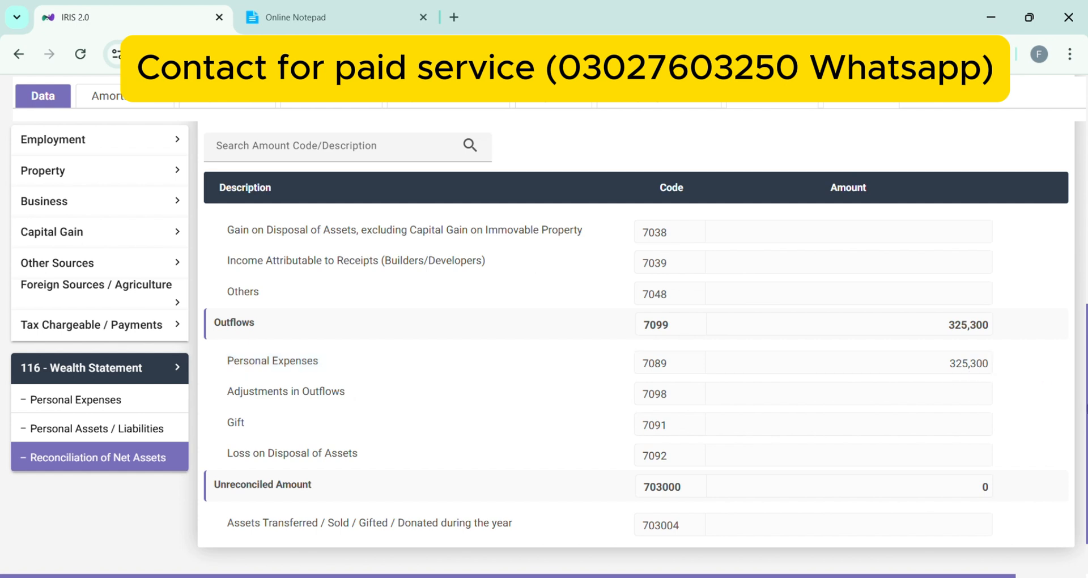
pyautogui.scroll(10, 635, 397)
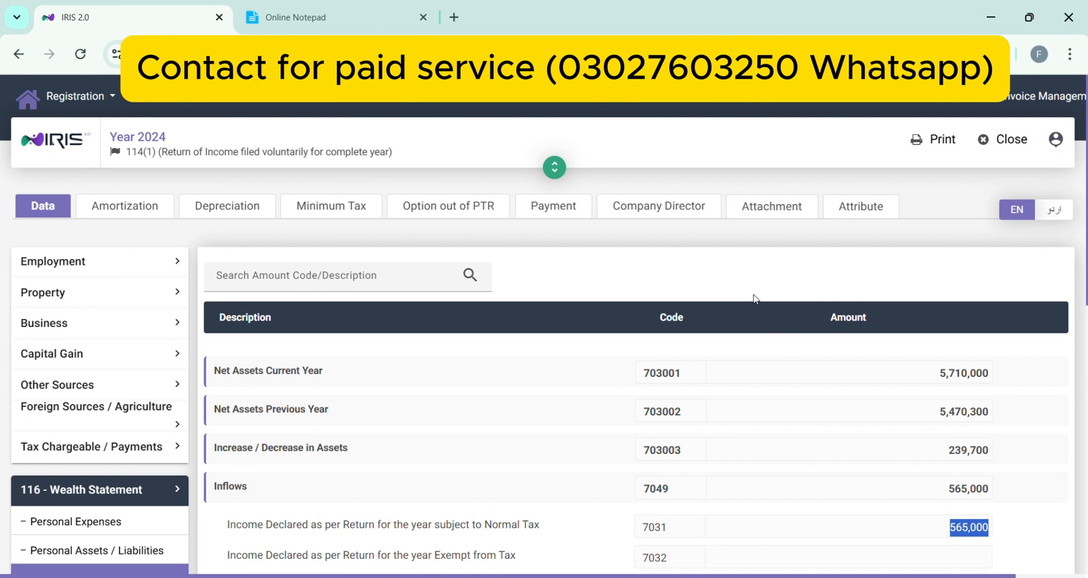
pyautogui.scroll(-6, 1054, 386)
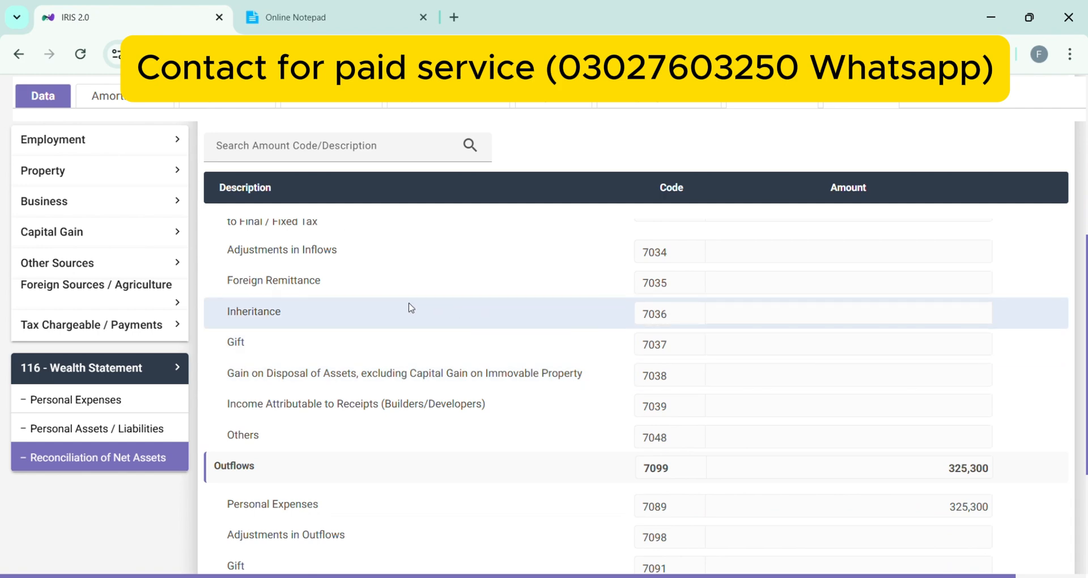
pyautogui.click(117, 453)
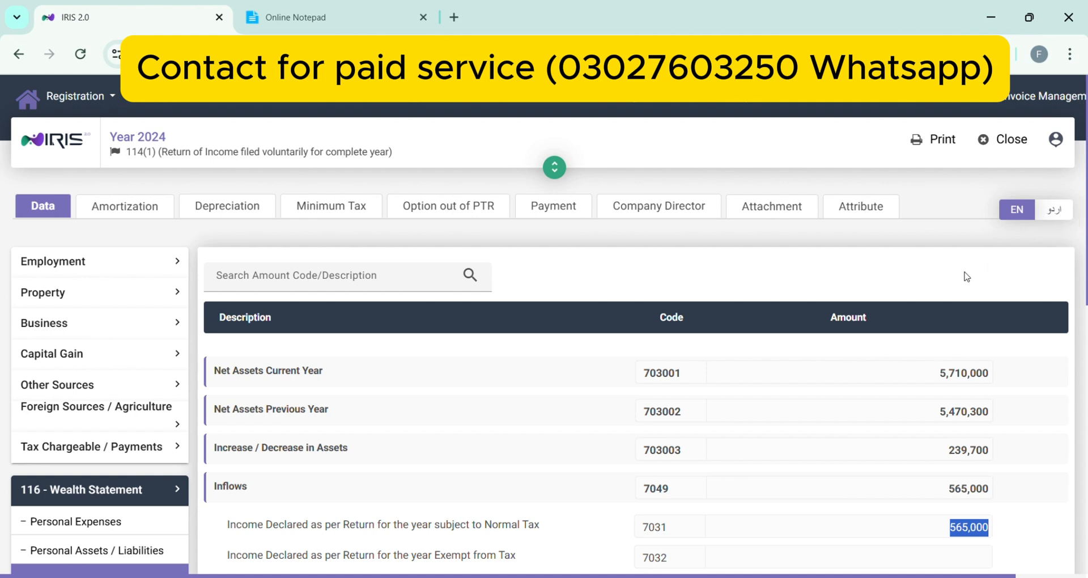
pyautogui.scroll(-3, 609, 244)
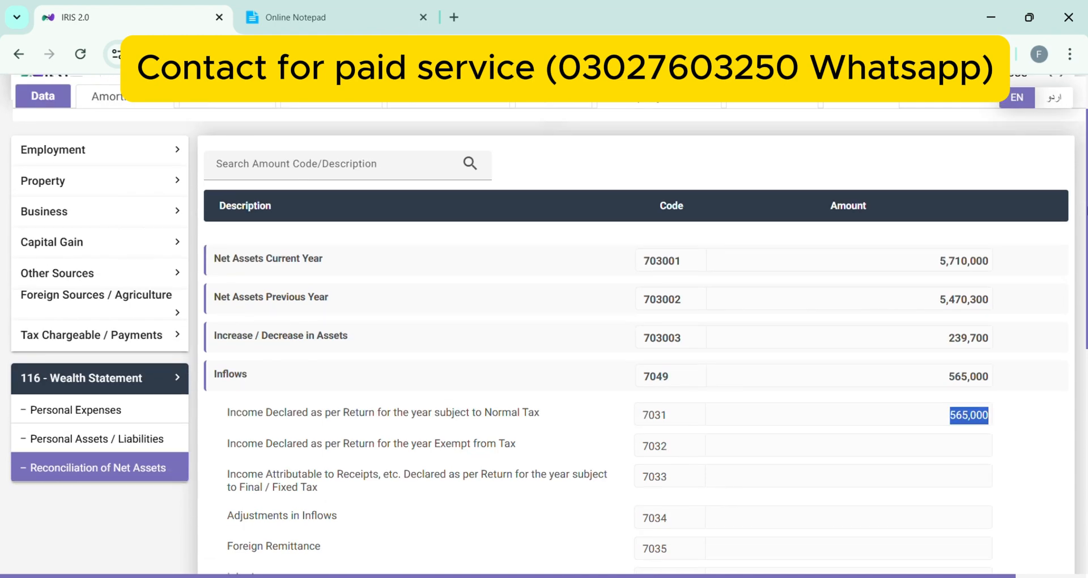
pyautogui.scroll(3, 609, 244)
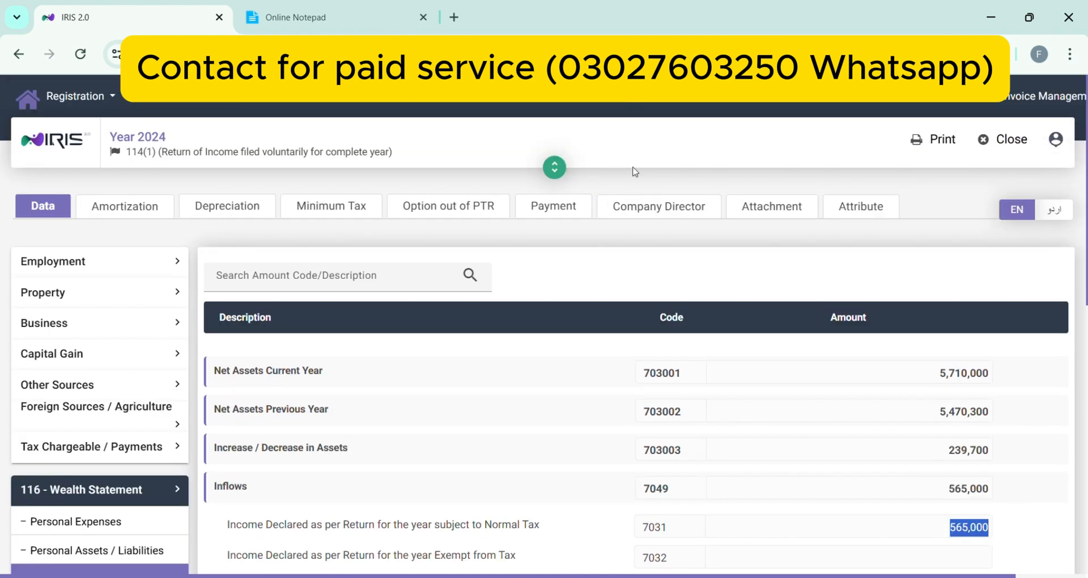